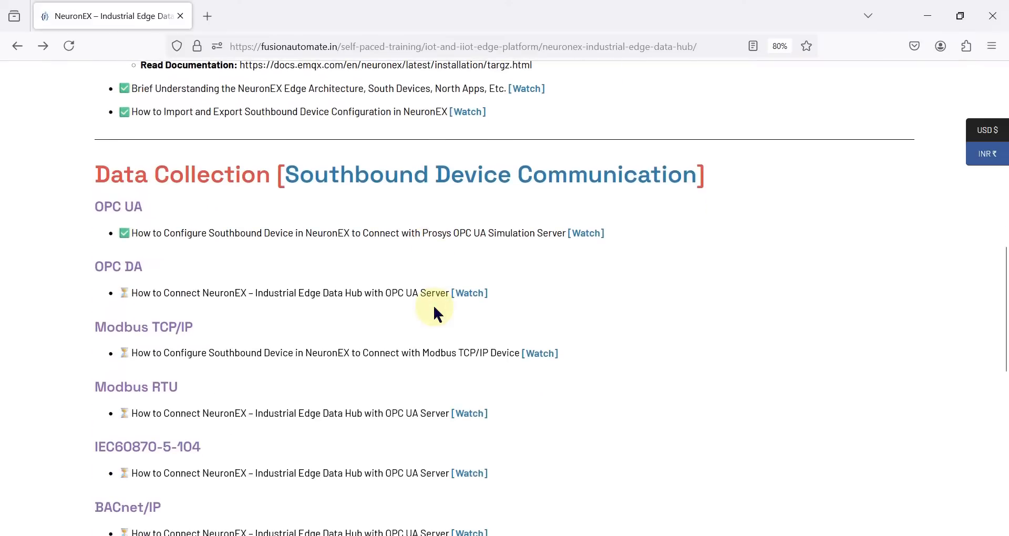
scroll(254, 299, "down", 1)
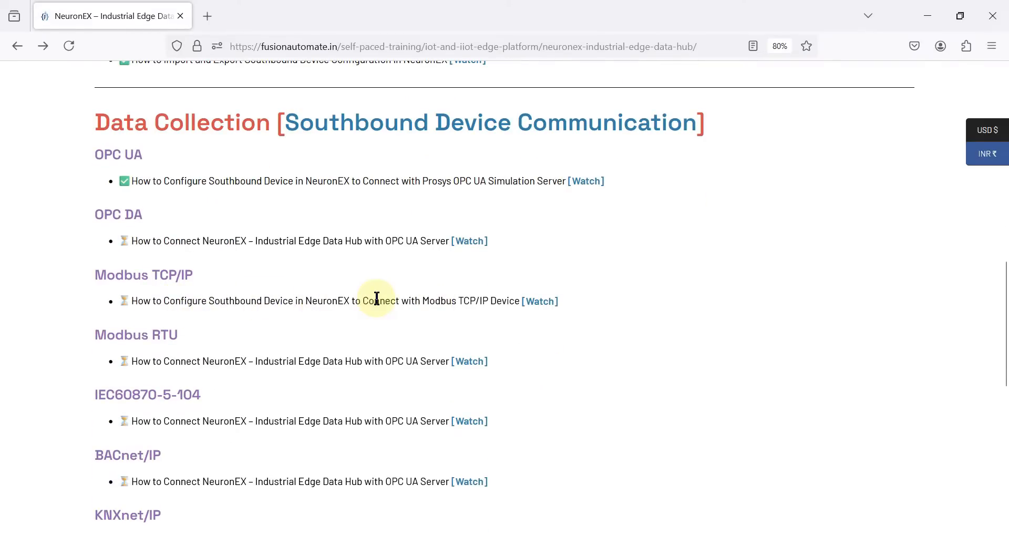
Scroll down to Data Collection and highlight the 'NeuronEX Modbus TCP/IP Device' lesson title.
triple_click(429, 298)
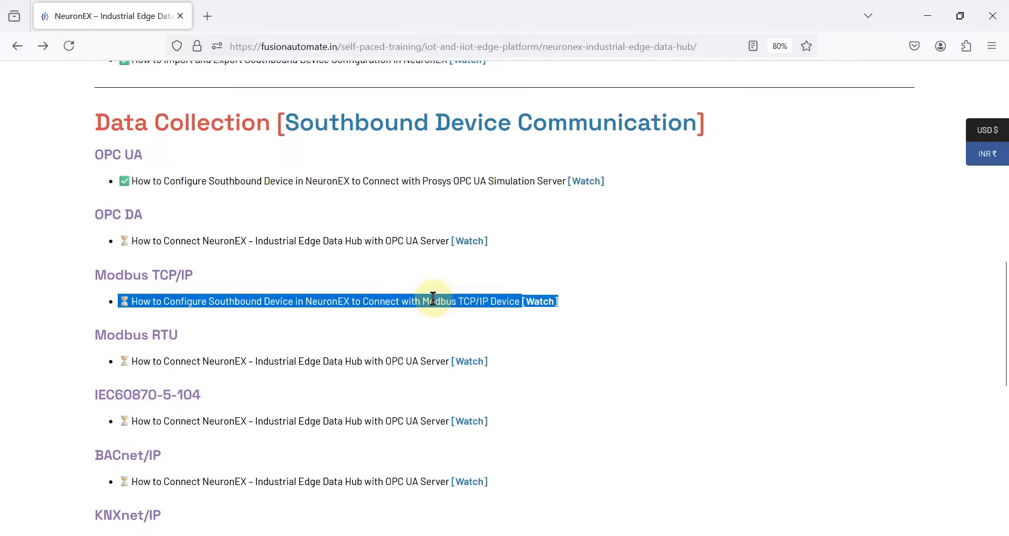
left_click(400, 300)
double_click(322, 301)
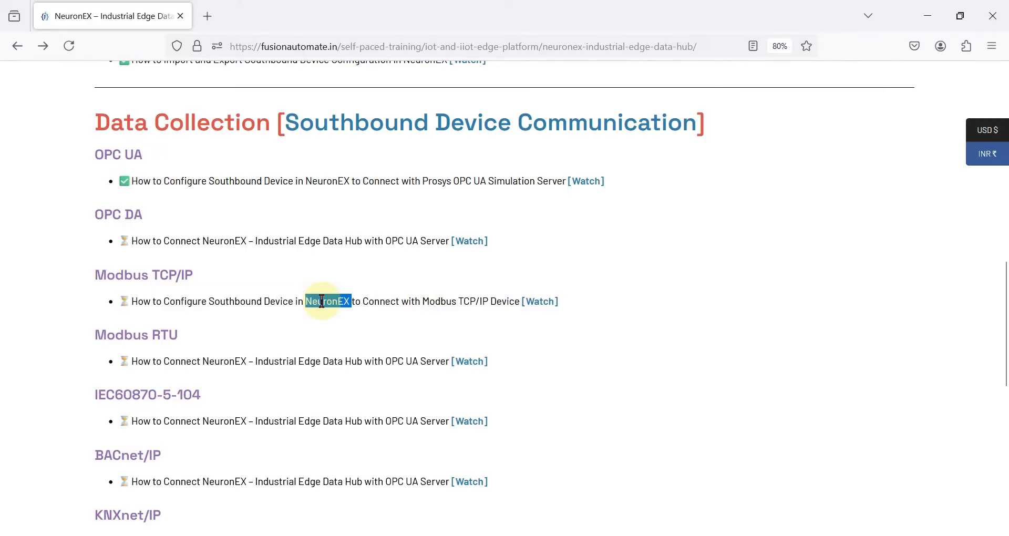
triple_click(438, 297)
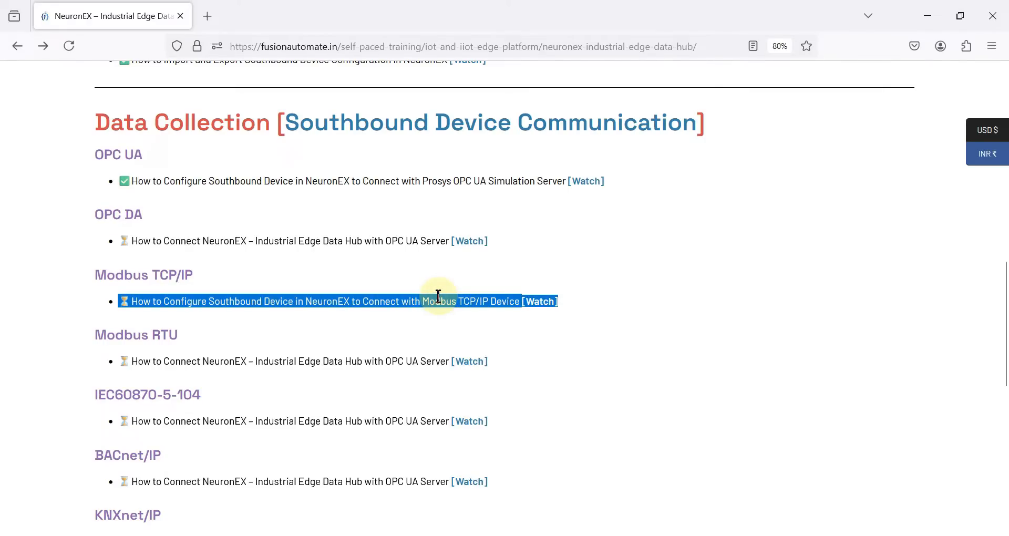
double_click(441, 297)
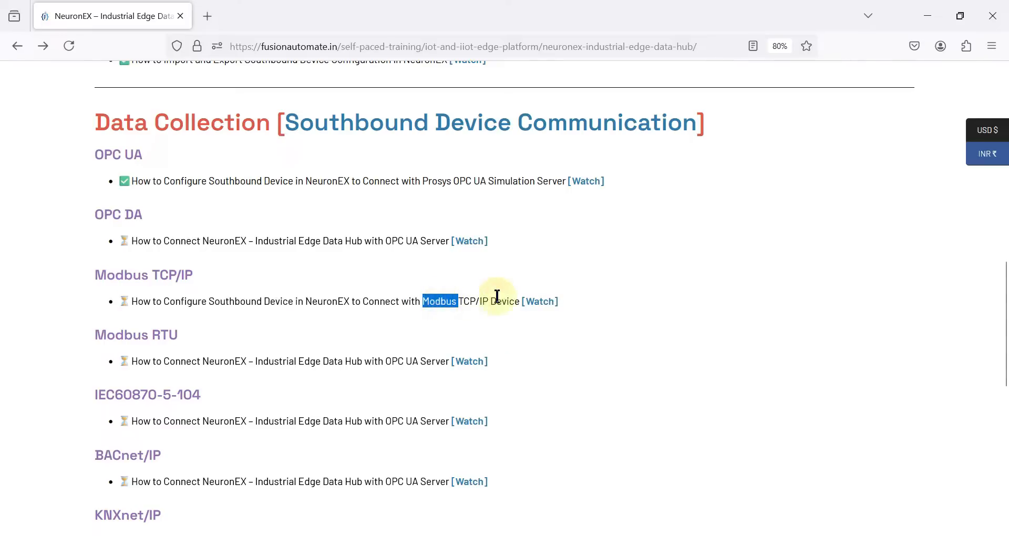
left_click_drag(521, 299, 423, 295)
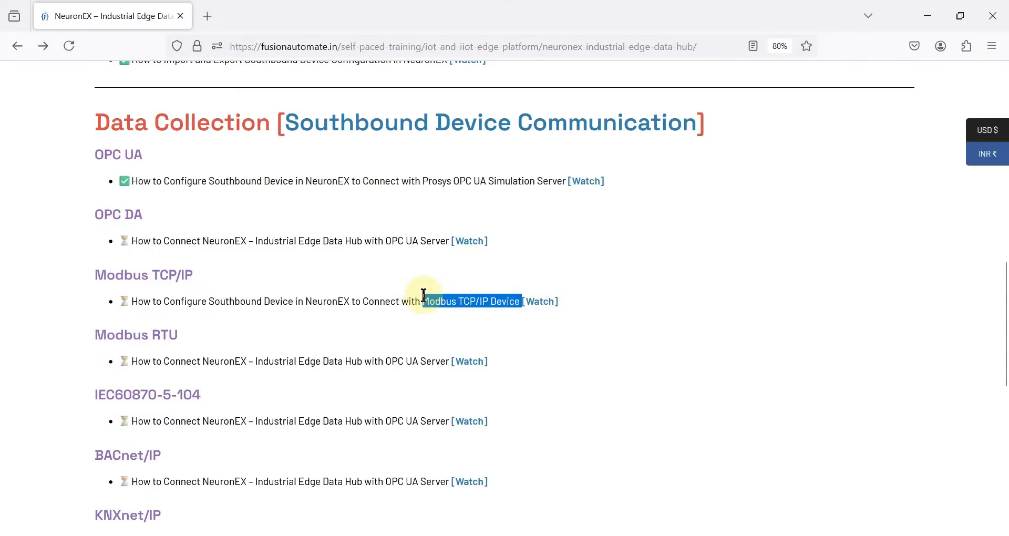
double_click(323, 299)
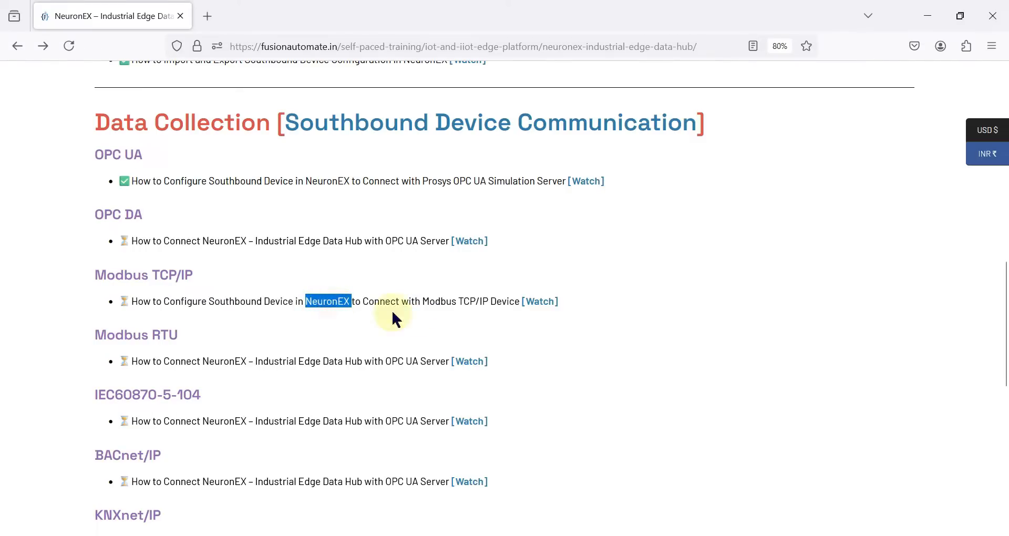
left_click_drag(423, 298, 517, 294)
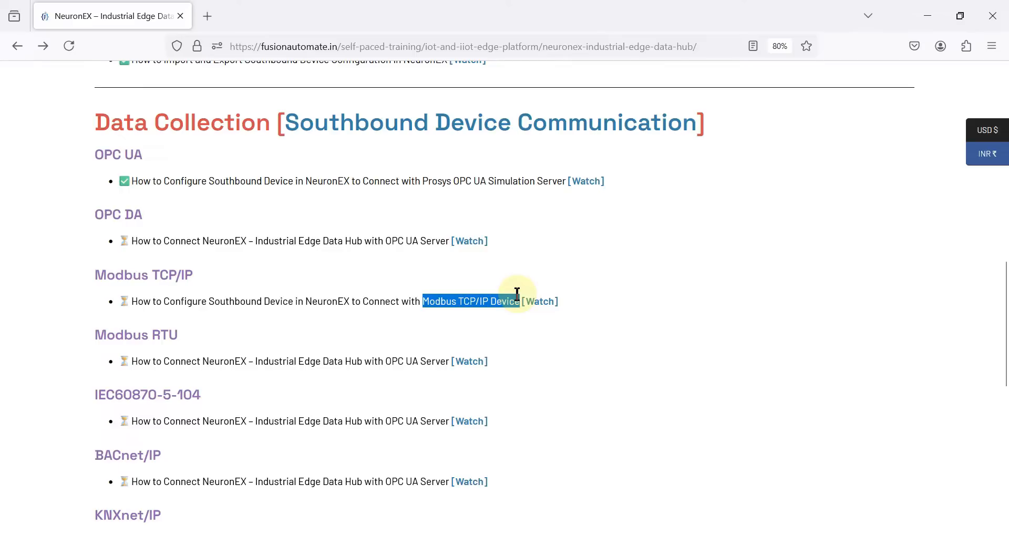
left_click(469, 303)
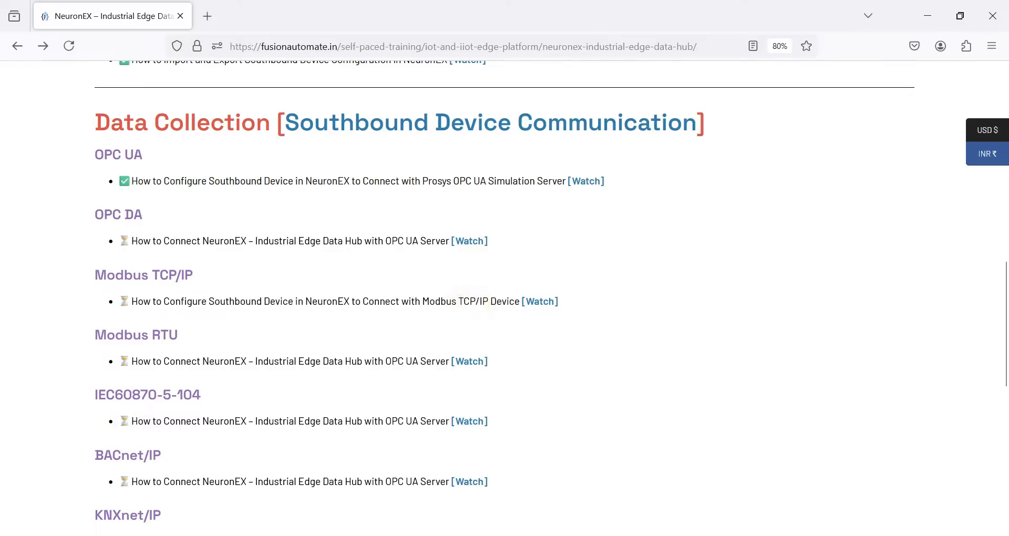
Launch Open ModSim from the system search, then resize and reposition its window.
key("super")
type("modsim")
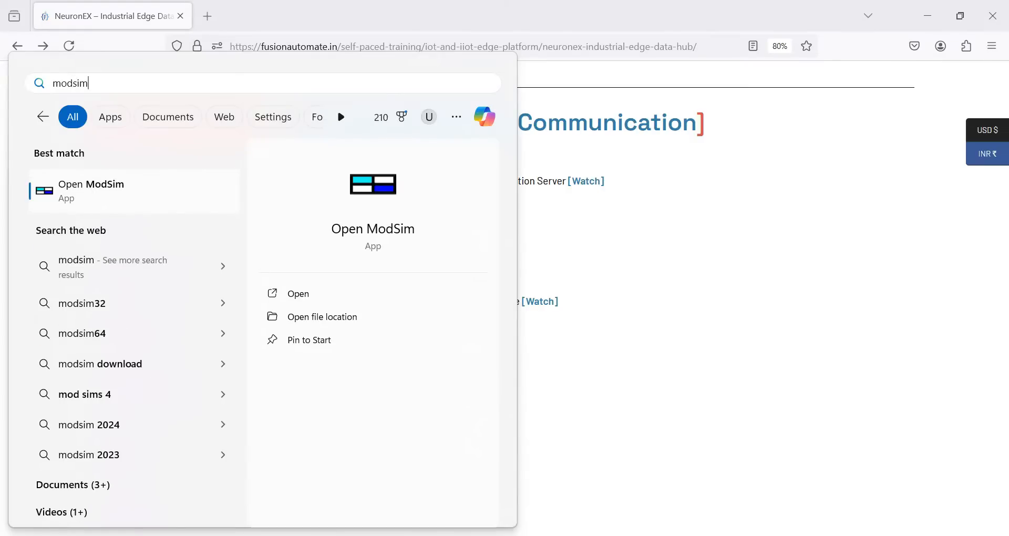
key("Return")
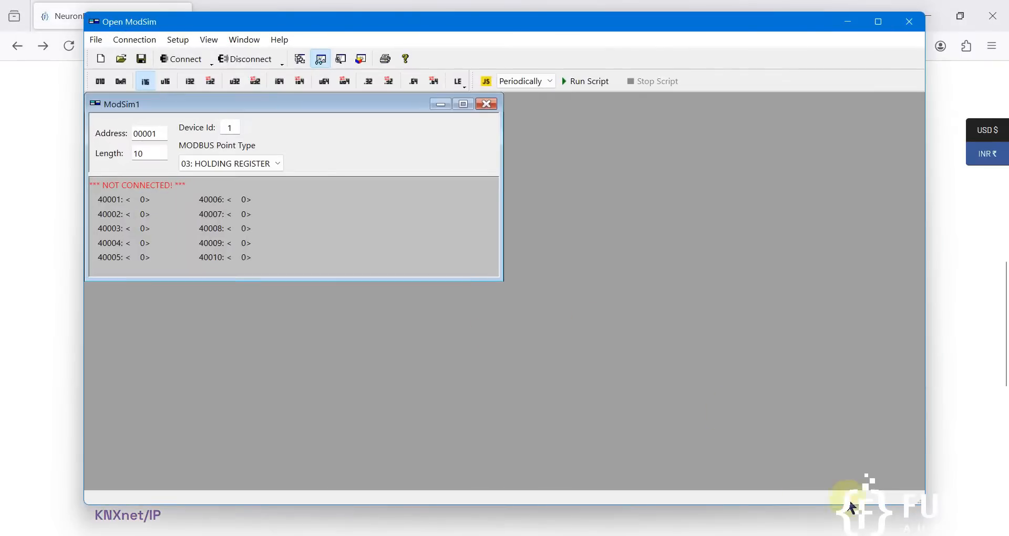
left_click_drag(920, 503, 403, 273)
left_click_drag(273, 21, 569, 69)
Start a Modbus/TCP server on port 502 and open register 40001 for editing.
left_click(505, 110)
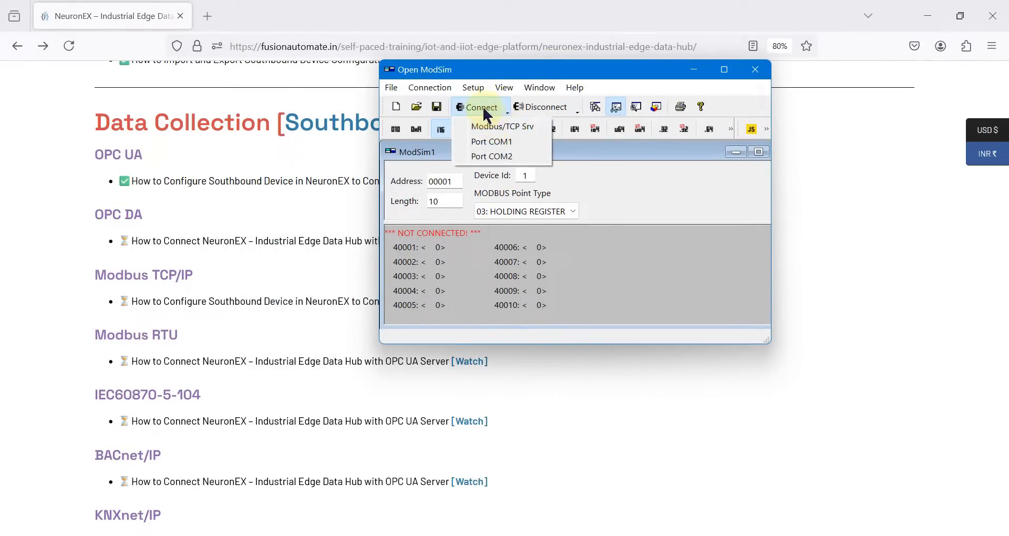
left_click(528, 129)
left_click_drag(542, 158, 657, 187)
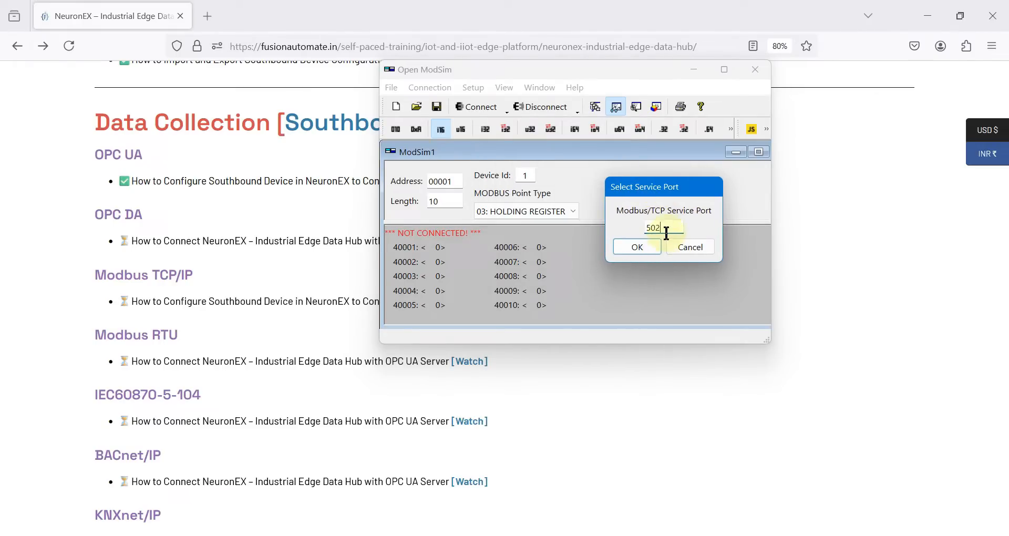
left_click(637, 248)
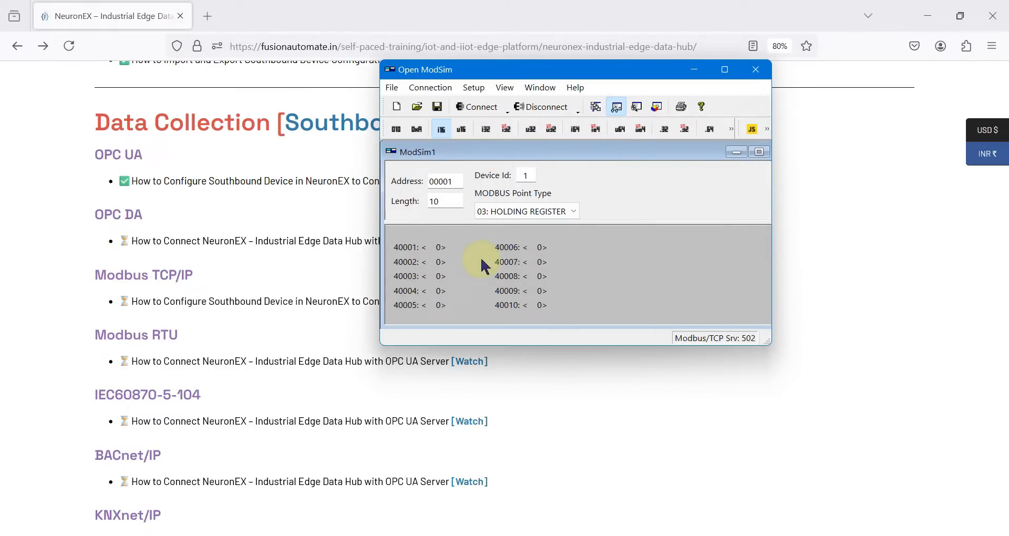
double_click(440, 254)
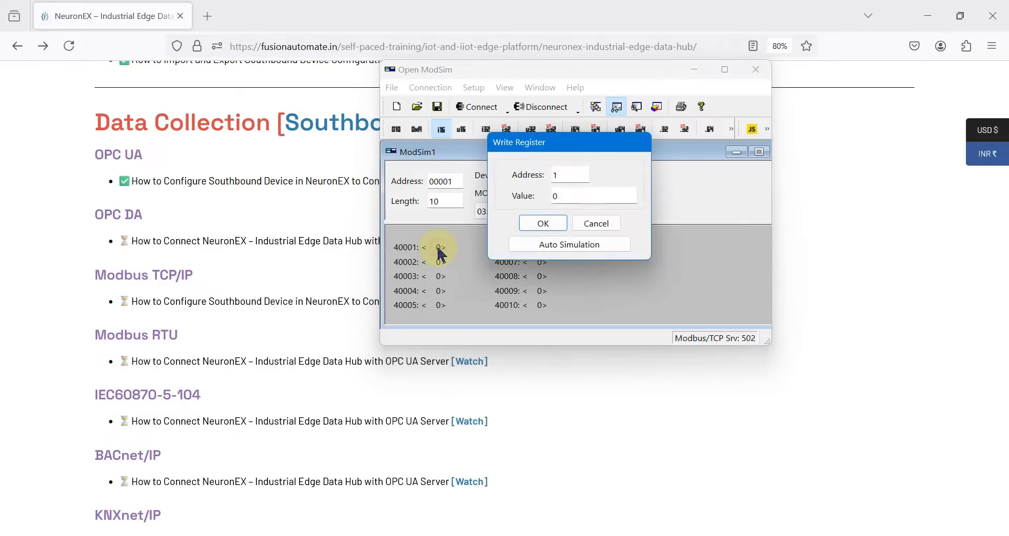
Enable auto simulation on register 40001 with a high limit of 200.
left_click(567, 247)
left_click(494, 132)
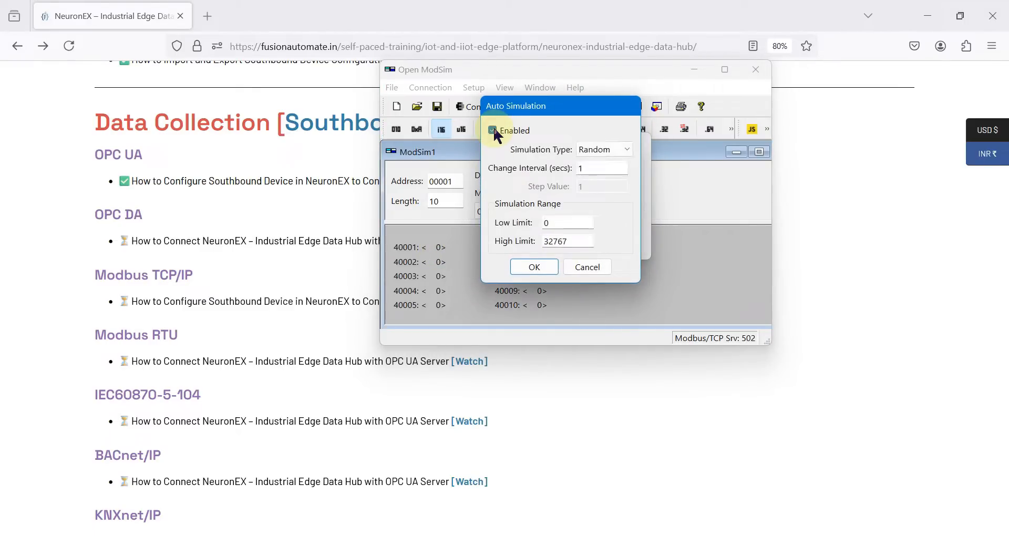
left_click(570, 241)
double_click(570, 241)
type("200")
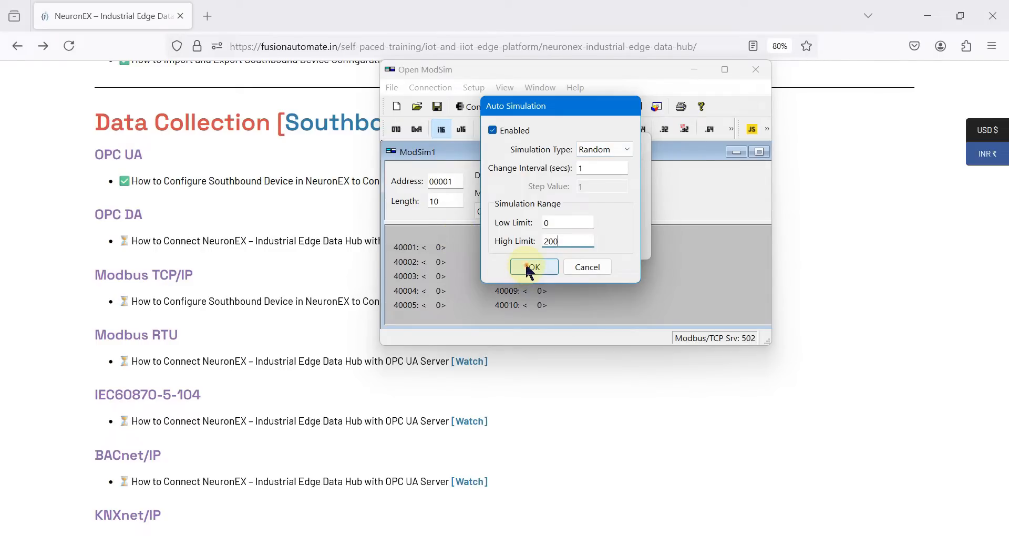
left_click(526, 266)
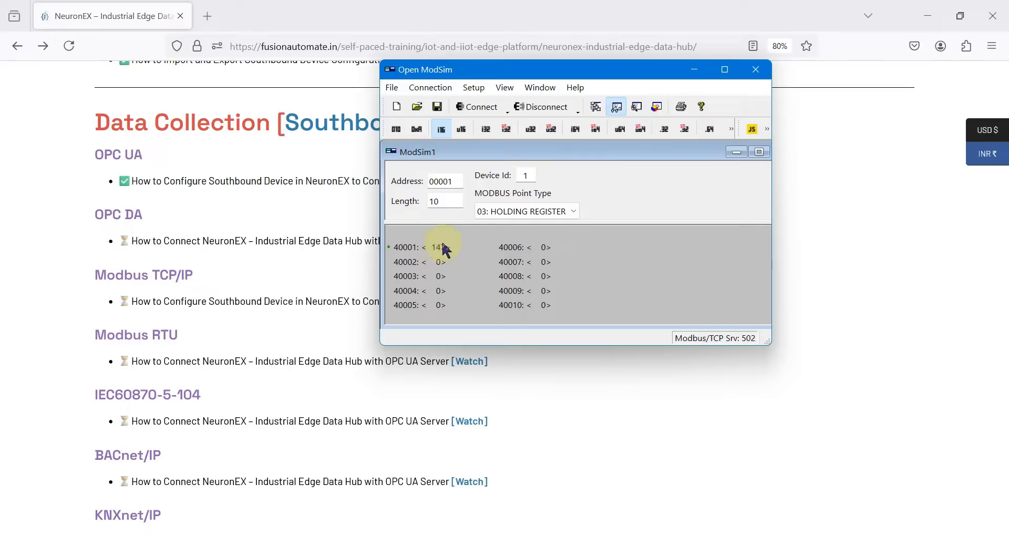
left_click_drag(558, 79, 683, 223)
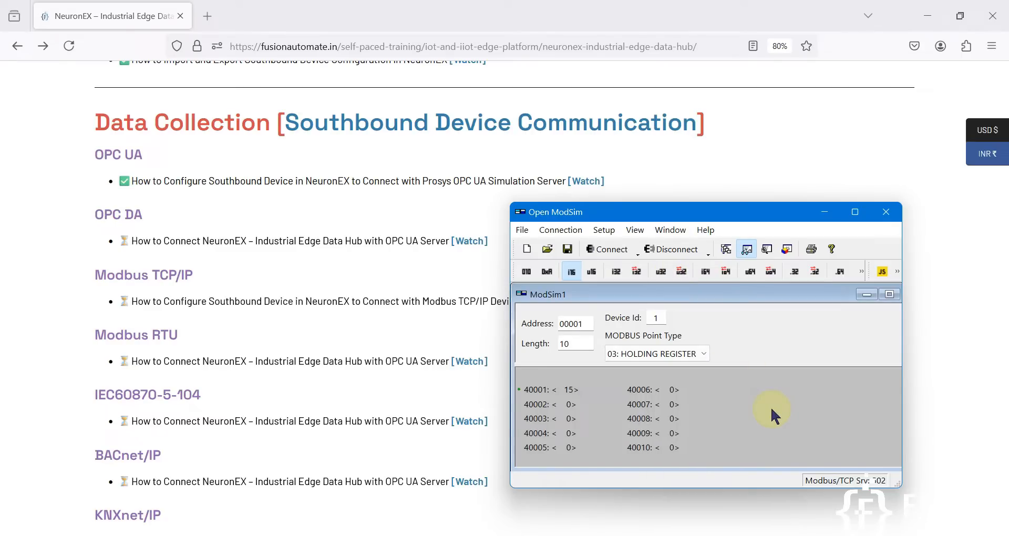
Back in NeuronEX, add a south device named ModSim and show the plugin list.
left_click(925, 16)
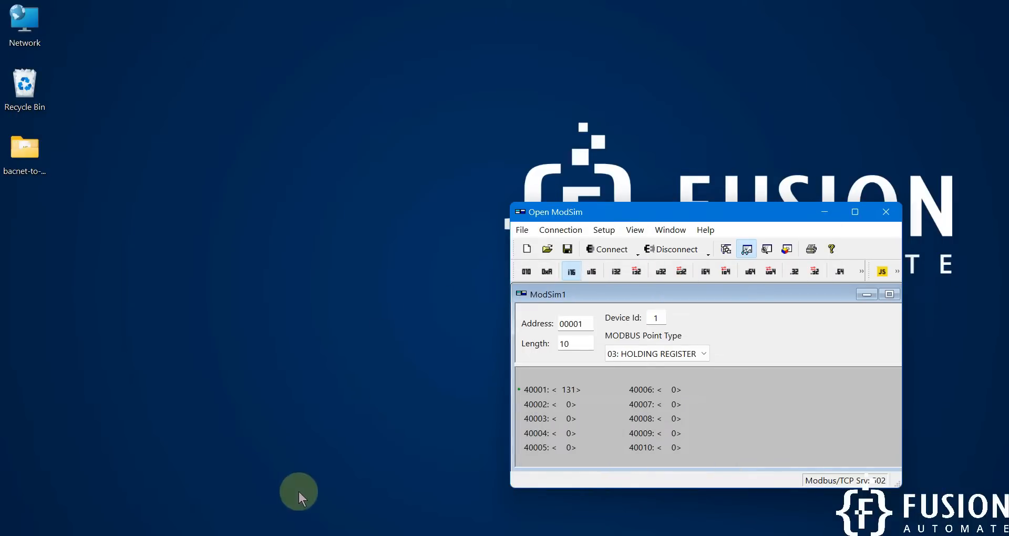
left_click(341, 535)
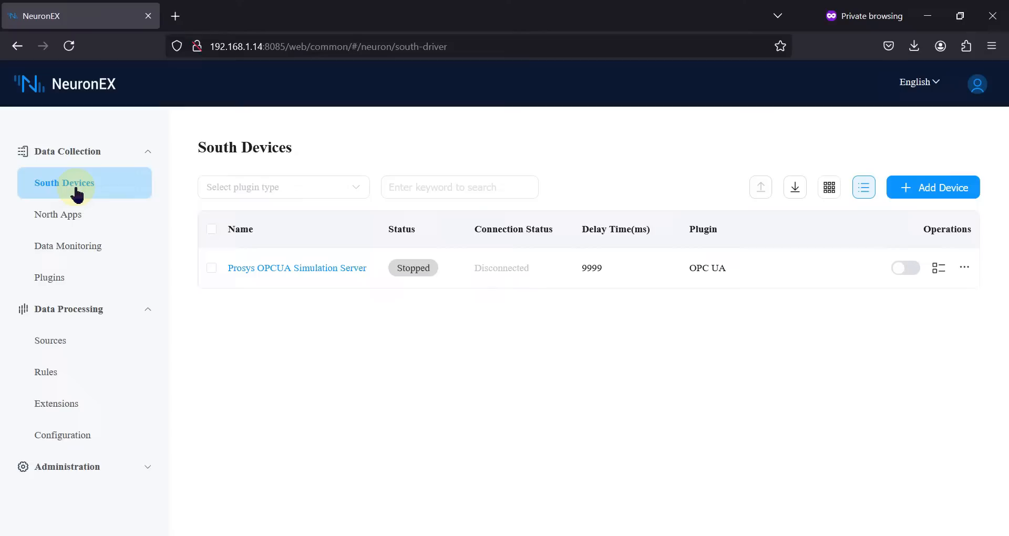
left_click(919, 196)
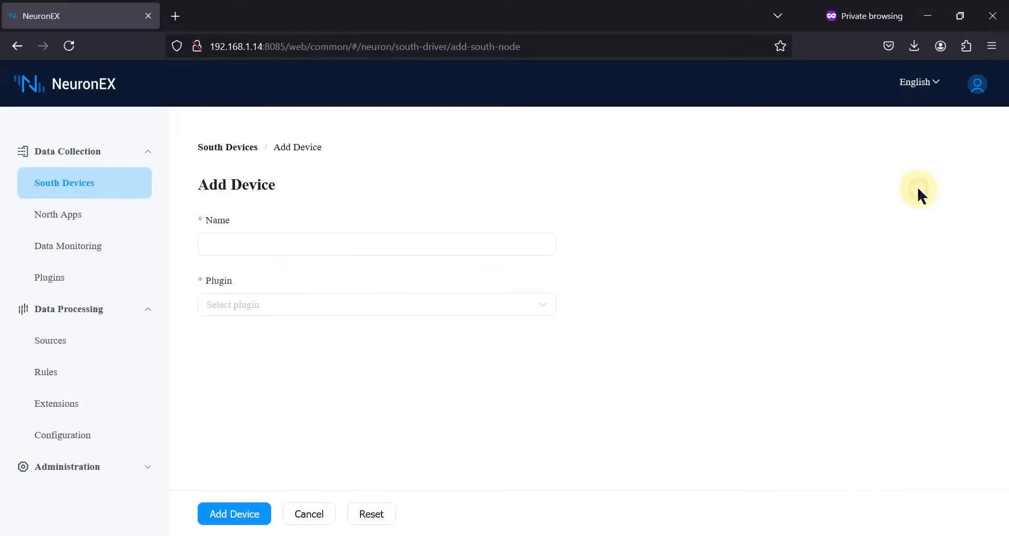
left_click(316, 250)
type("ModSim")
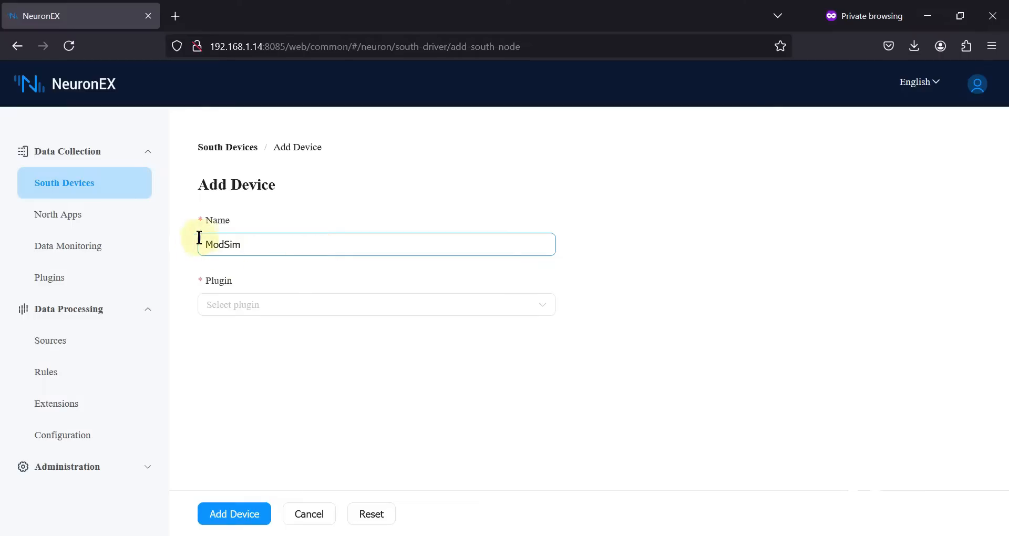
left_click(462, 309)
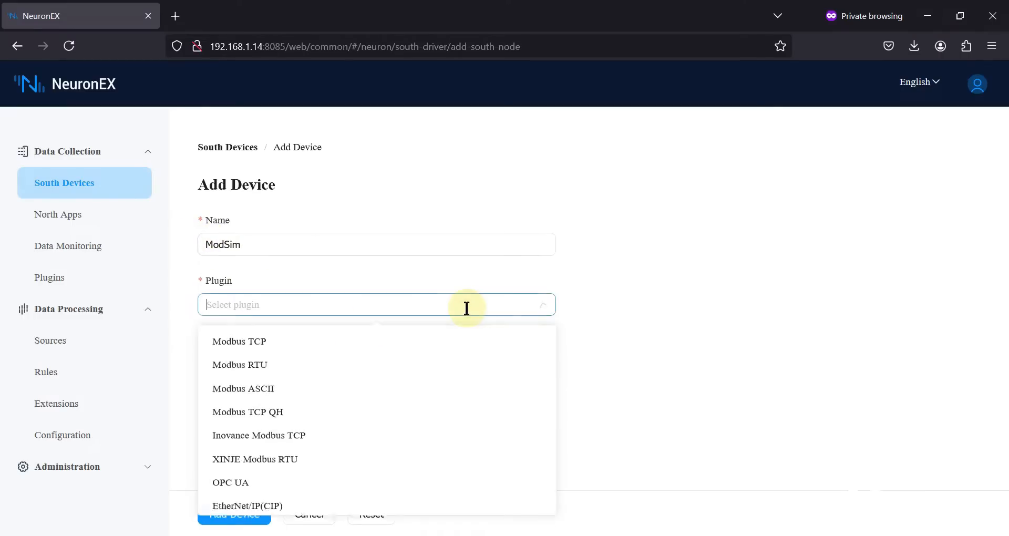
Choose the Modbus TCP plugin and set Maximum Retry Times to 3.
left_click(351, 342)
left_click(344, 534)
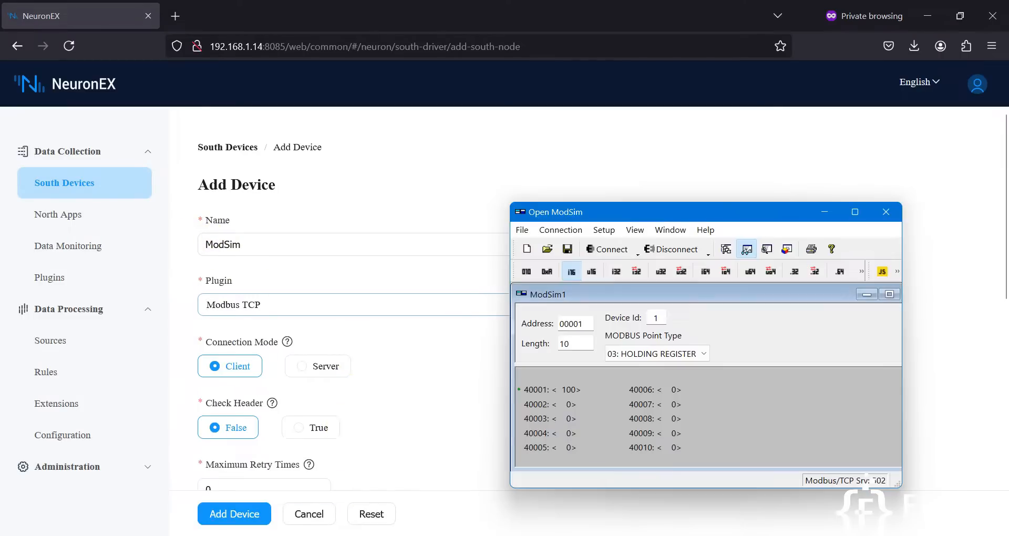
left_click_drag(668, 213, 754, 110)
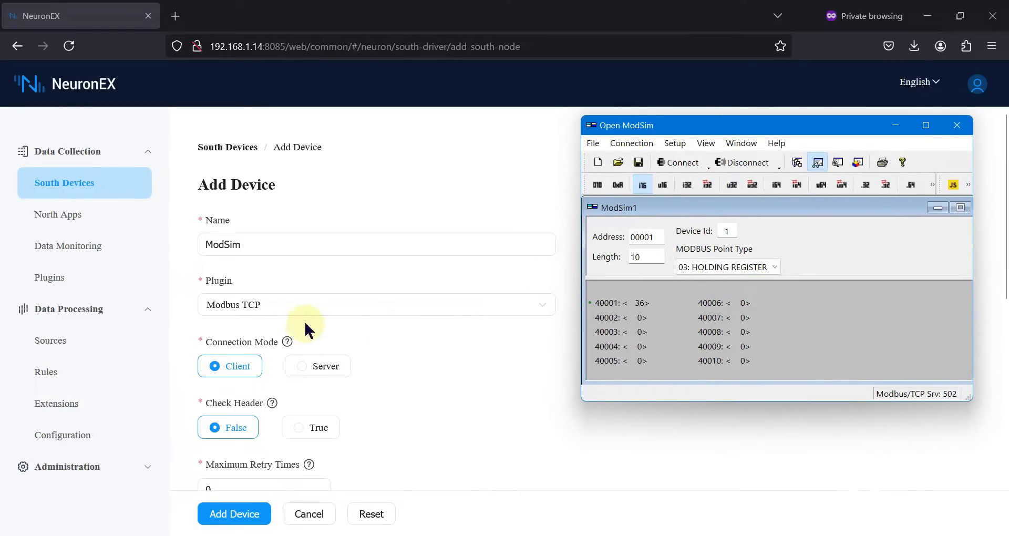
scroll(247, 310, "down", 1)
scroll(405, 342, "down", 2)
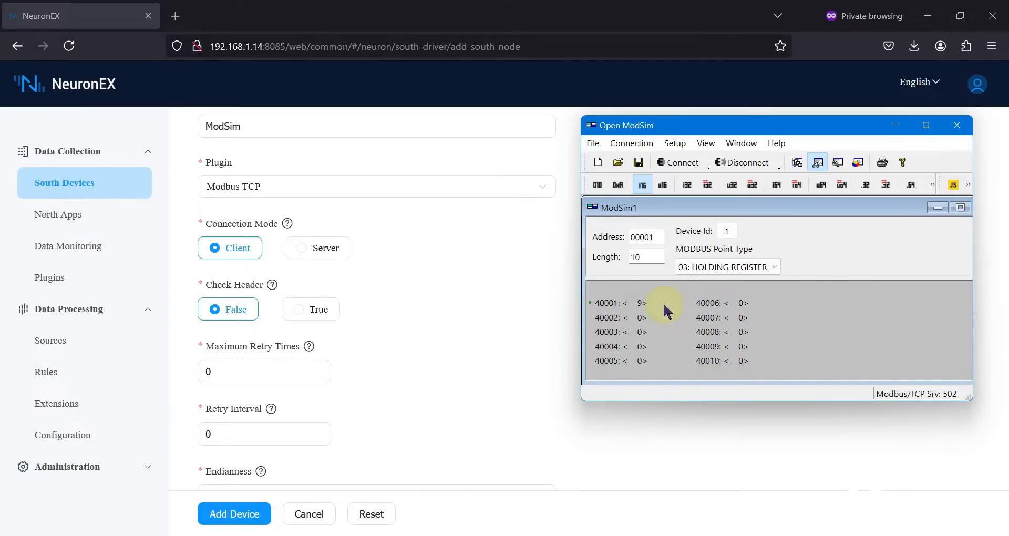
scroll(247, 281, "down", 1)
scroll(213, 321, "down", 2)
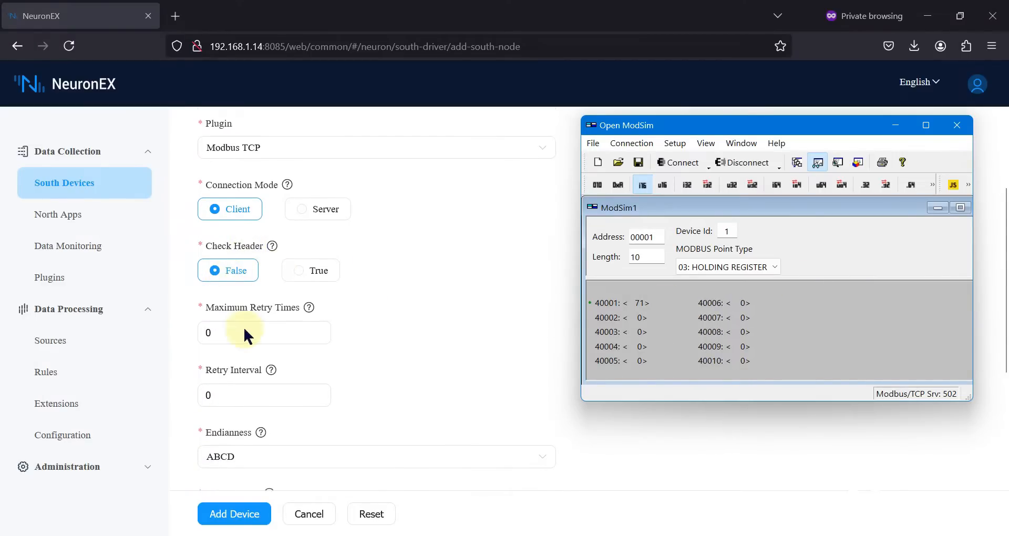
left_click_drag(210, 307, 195, 308)
type("3")
Set Retry Interval to 1000 and change Send Interval from 20 to 1000.
scroll(226, 352, "down", 1)
left_click_drag(223, 348, 191, 343)
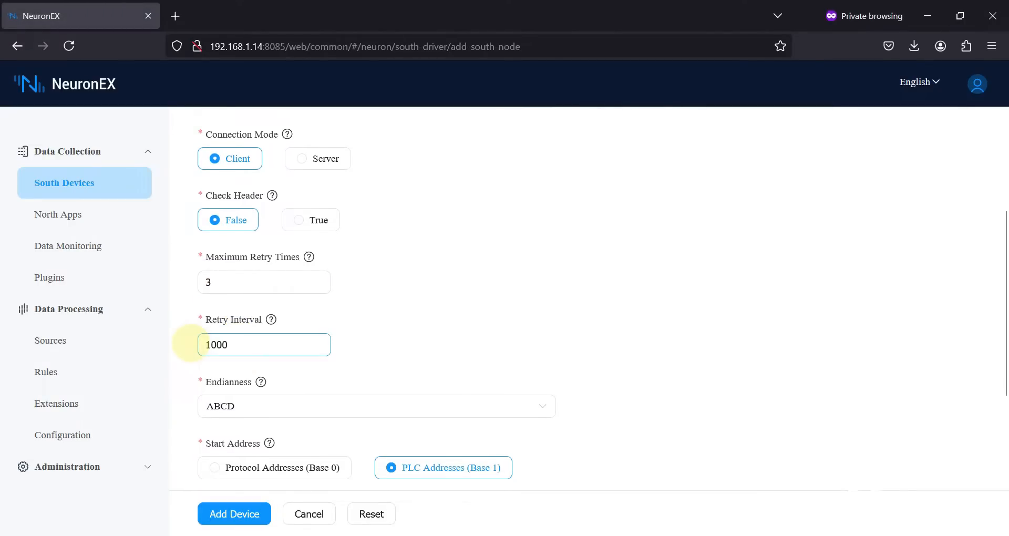
scroll(307, 350, "down", 3)
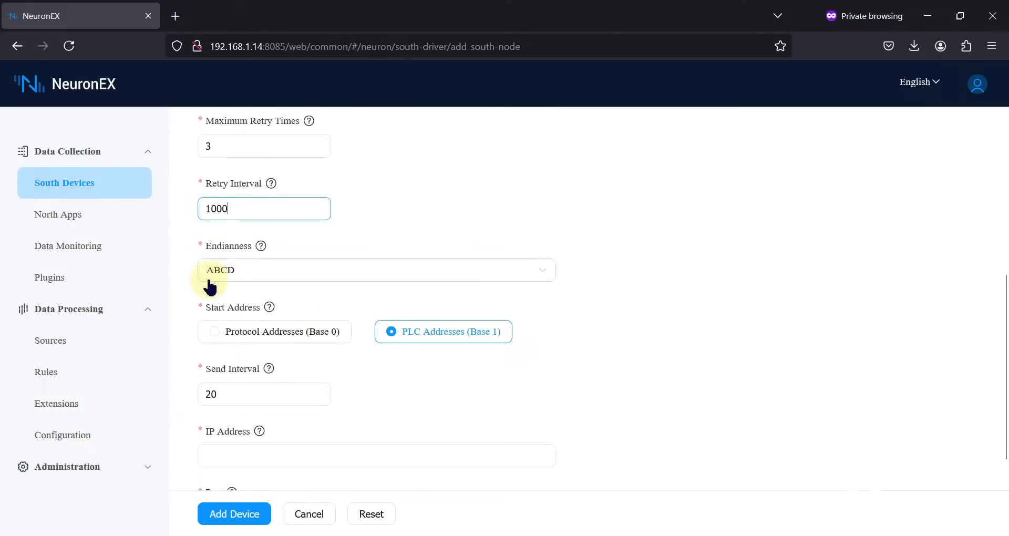
scroll(361, 349, "down", 1)
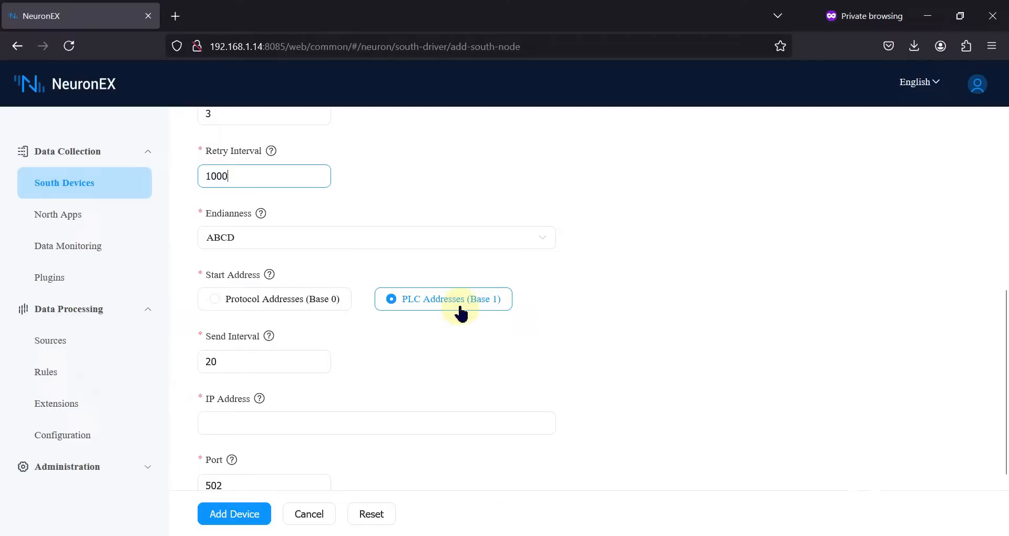
scroll(400, 326, "down", 1)
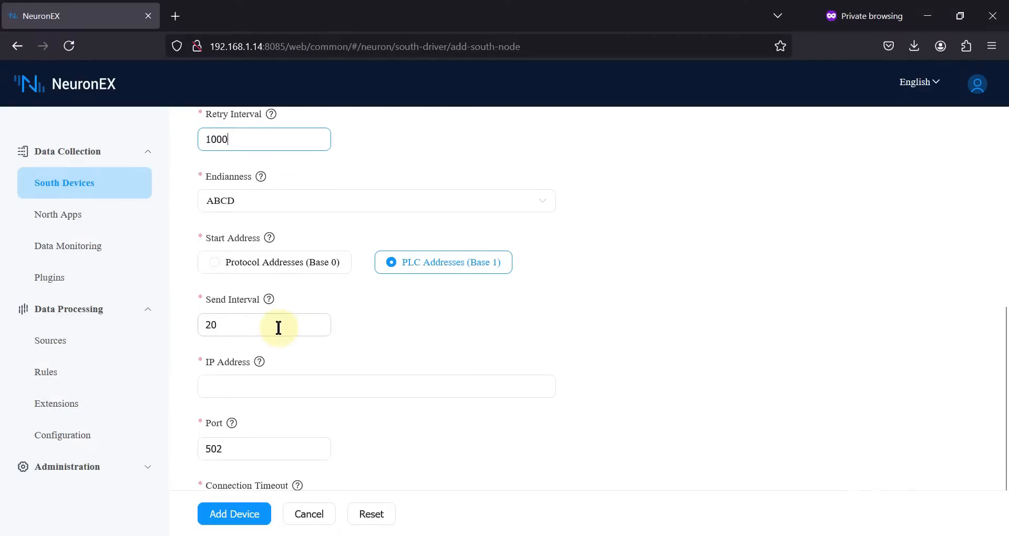
mouse_move(269, 301)
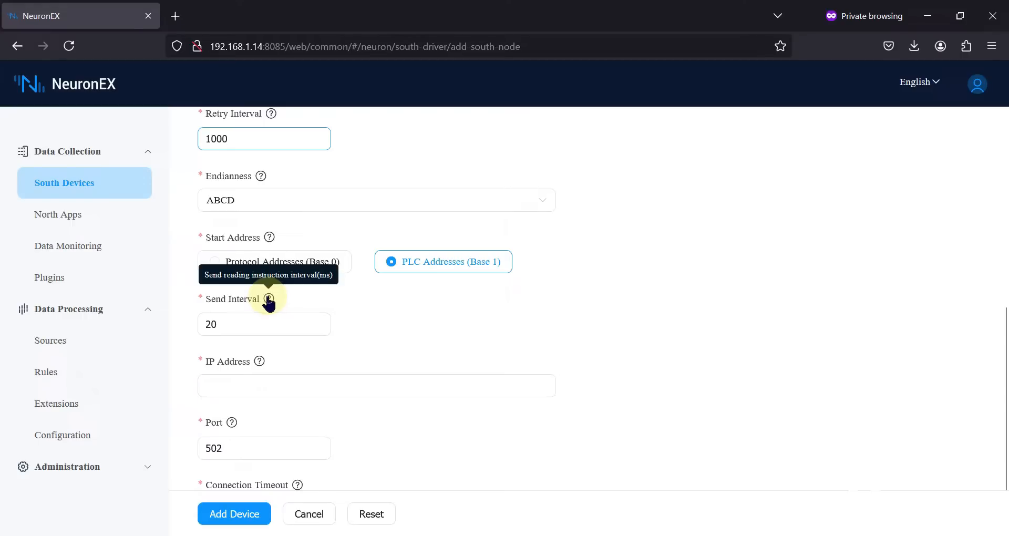
left_click_drag(226, 323, 188, 322)
type("1000")
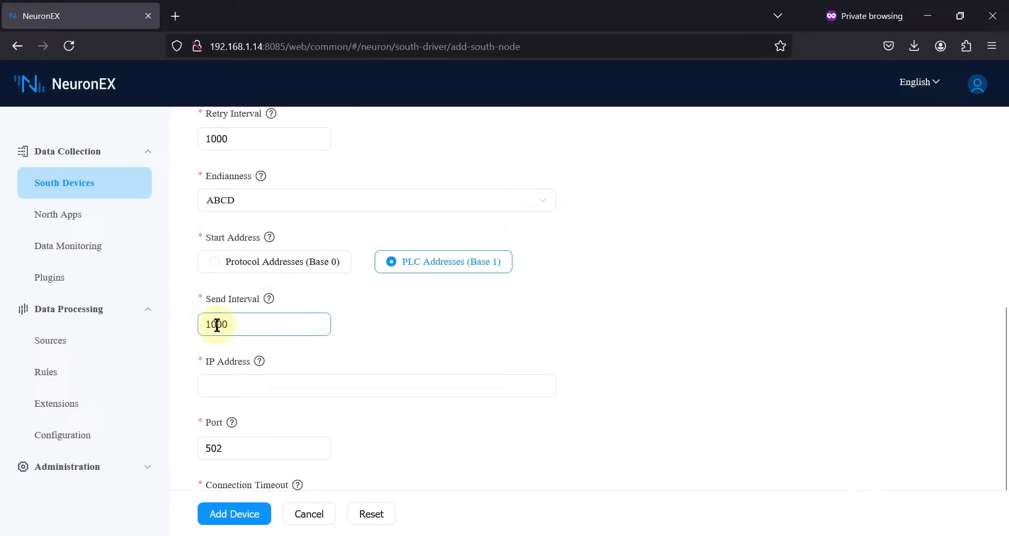
mouse_move(270, 306)
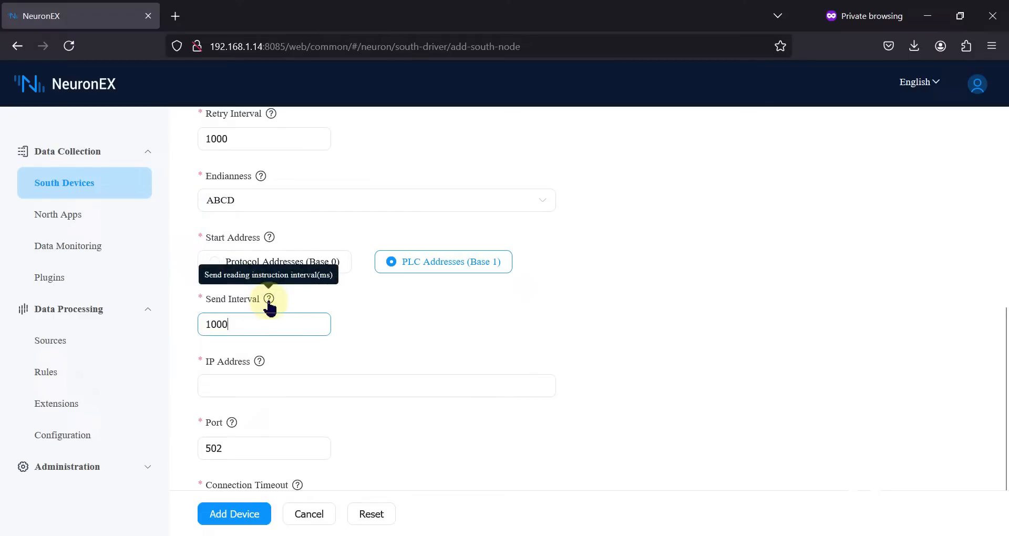
scroll(267, 383, "down", 1)
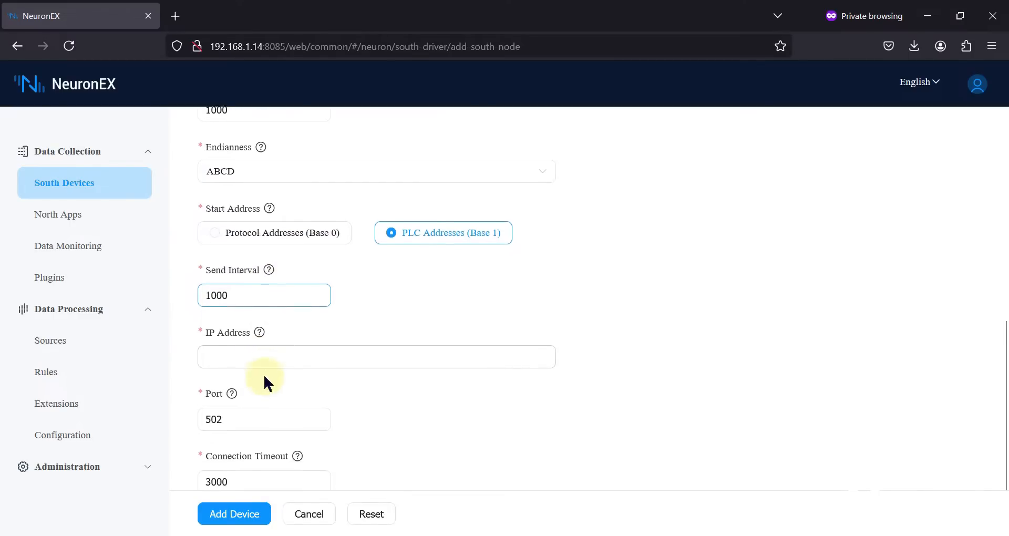
Enter IP address 192.168.1.11, keeping port 502 and timeout 3000.
left_click(271, 357)
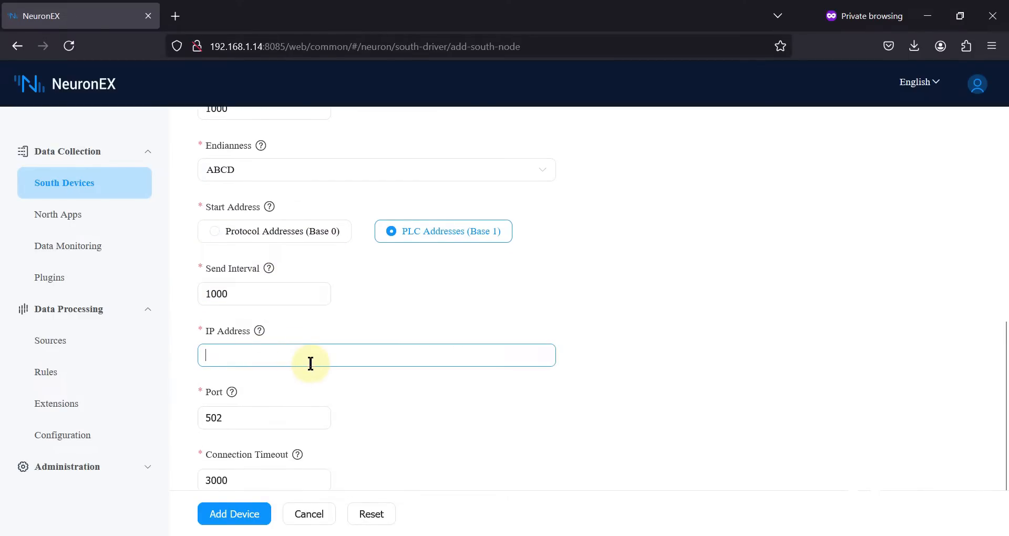
left_click(350, 535)
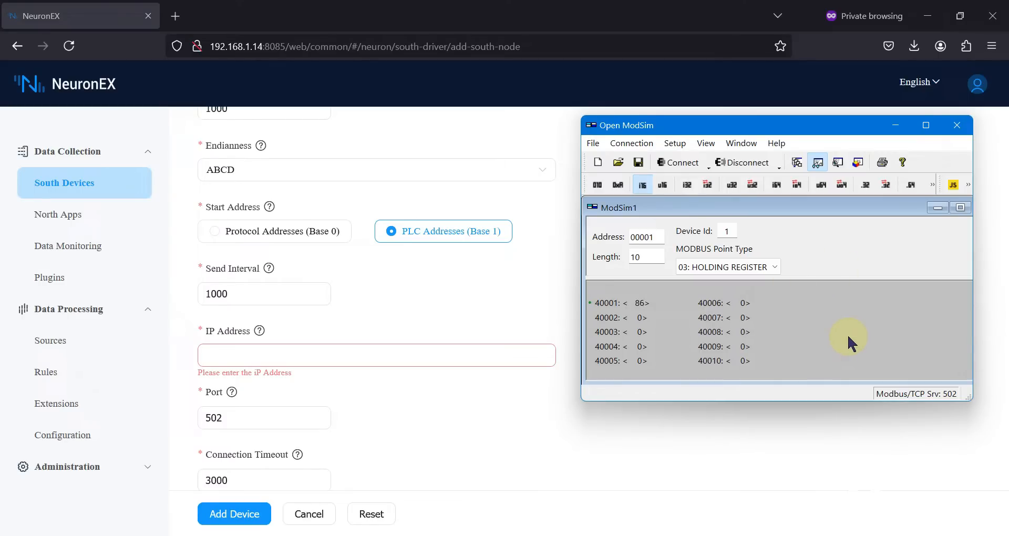
left_click(323, 360)
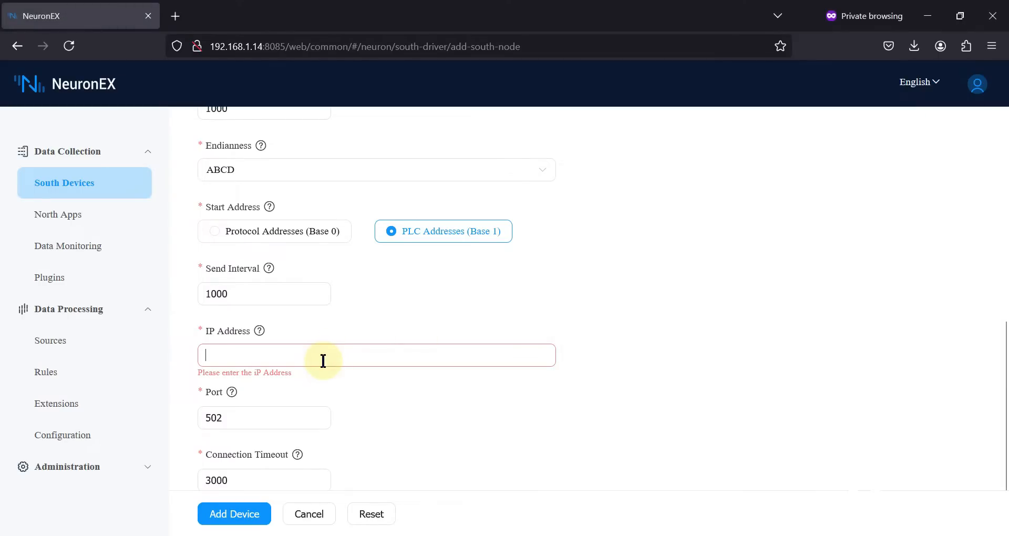
type("192.168.1.11")
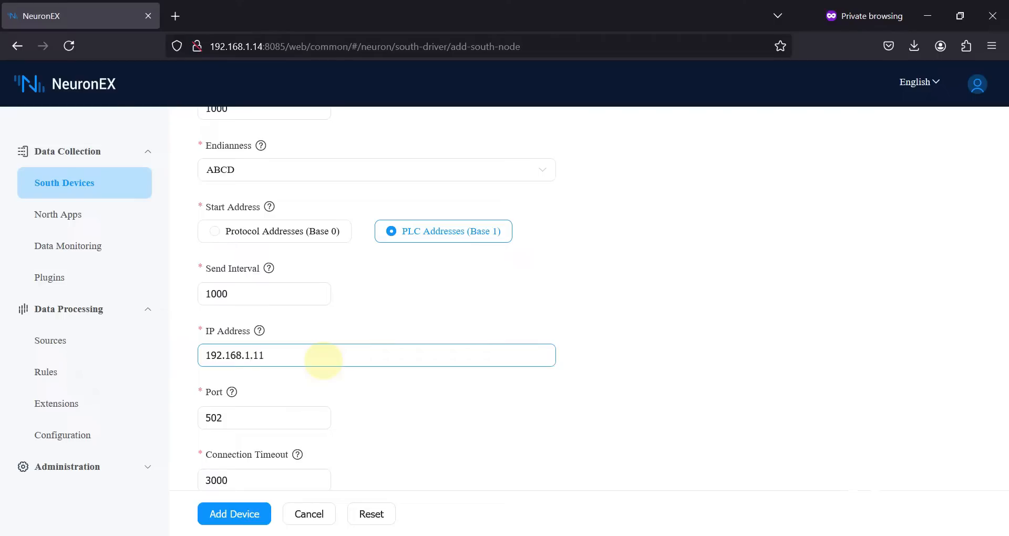
scroll(323, 361, "down", 1)
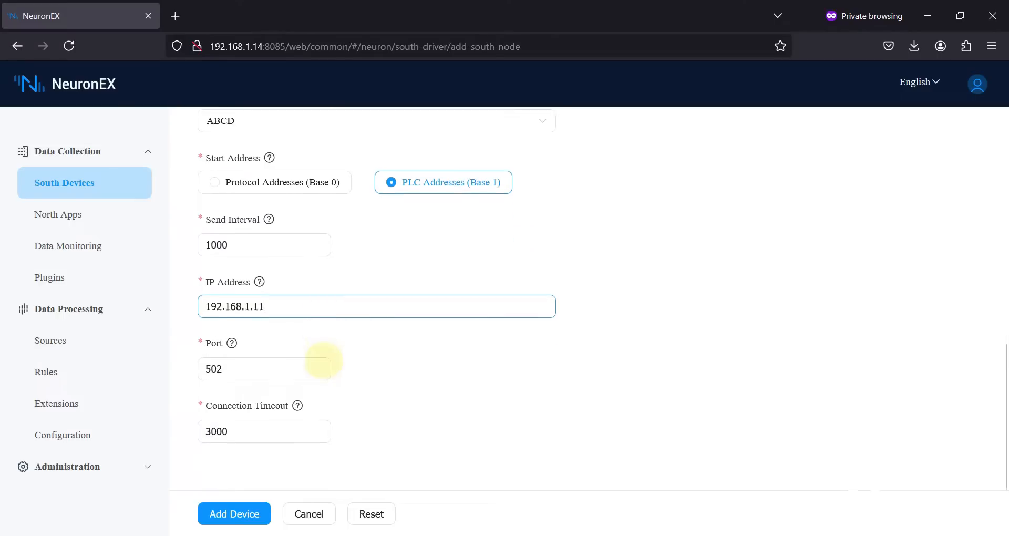
left_click(219, 372)
double_click(184, 372)
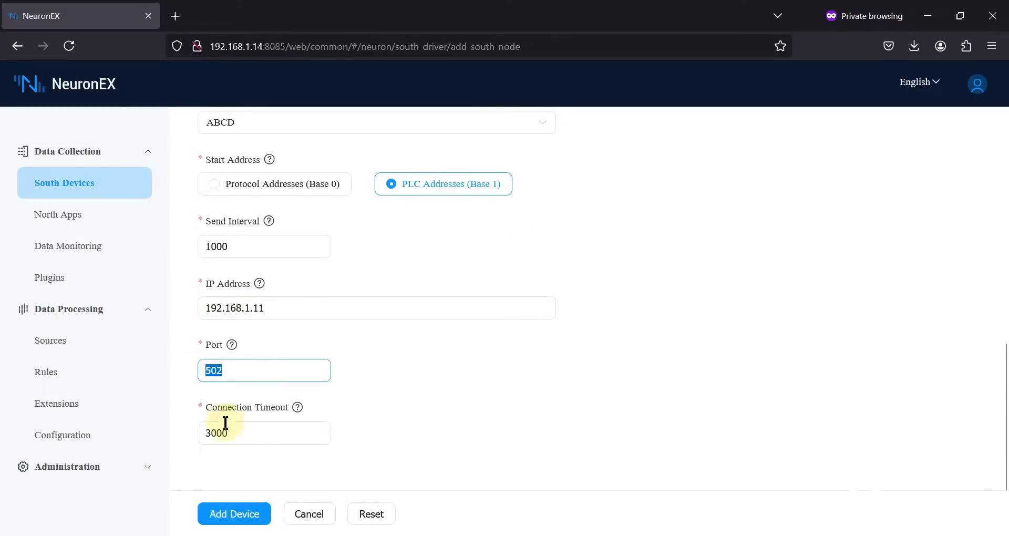
double_click(189, 433)
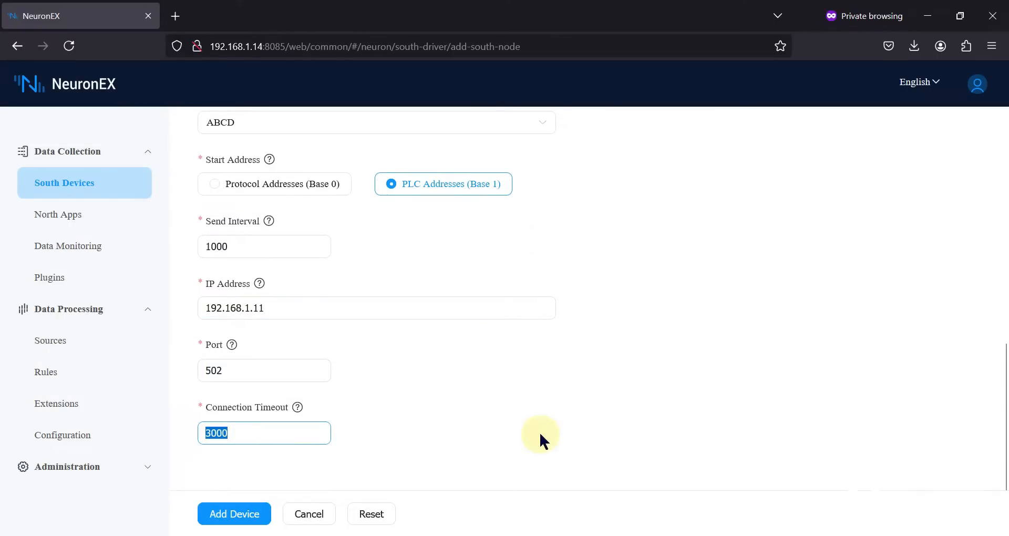
mouse_move(297, 409)
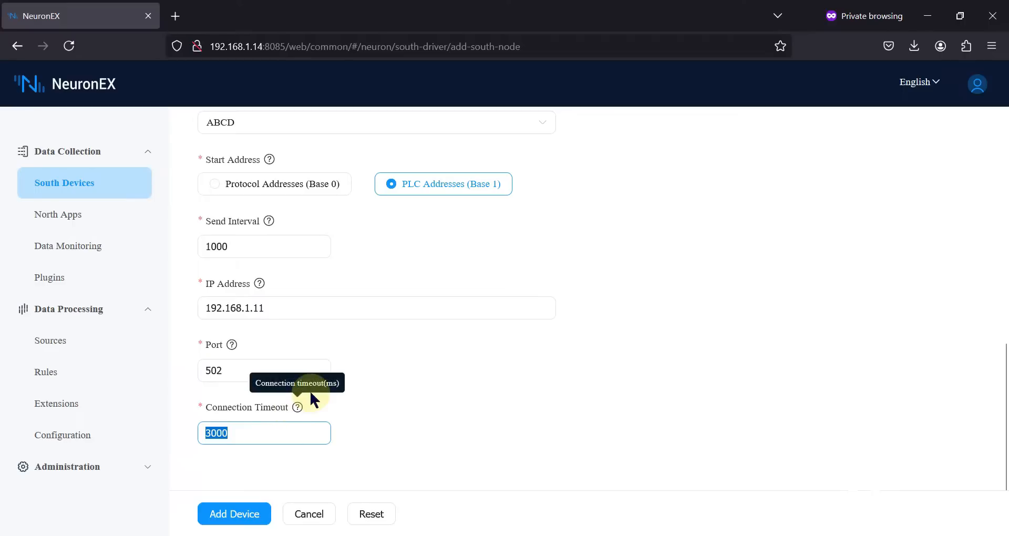
Change Send Interval to 500 ms and add the ModSim device.
scroll(399, 379, "up", 2)
mouse_move(269, 330)
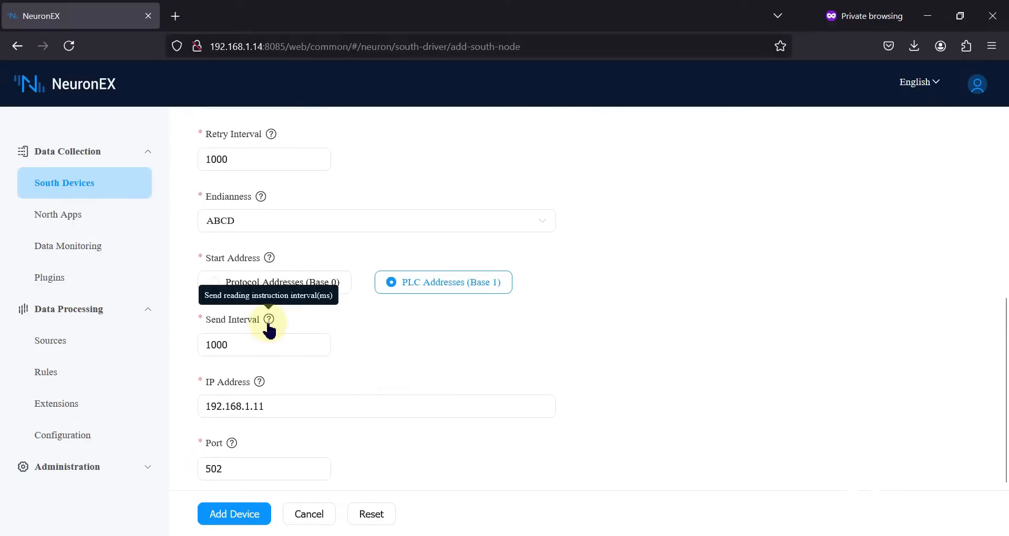
left_click_drag(232, 345, 194, 346)
type("50")
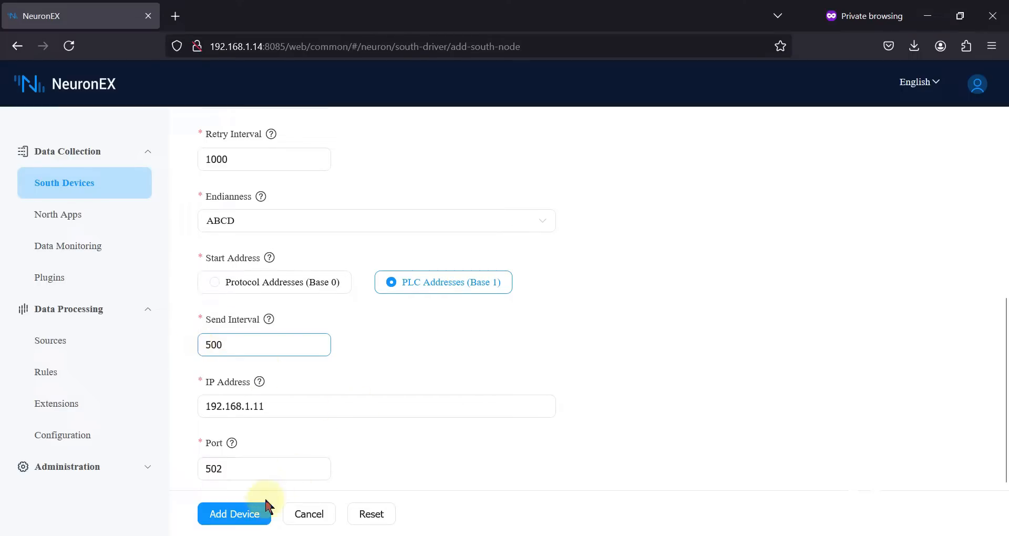
left_click(253, 518)
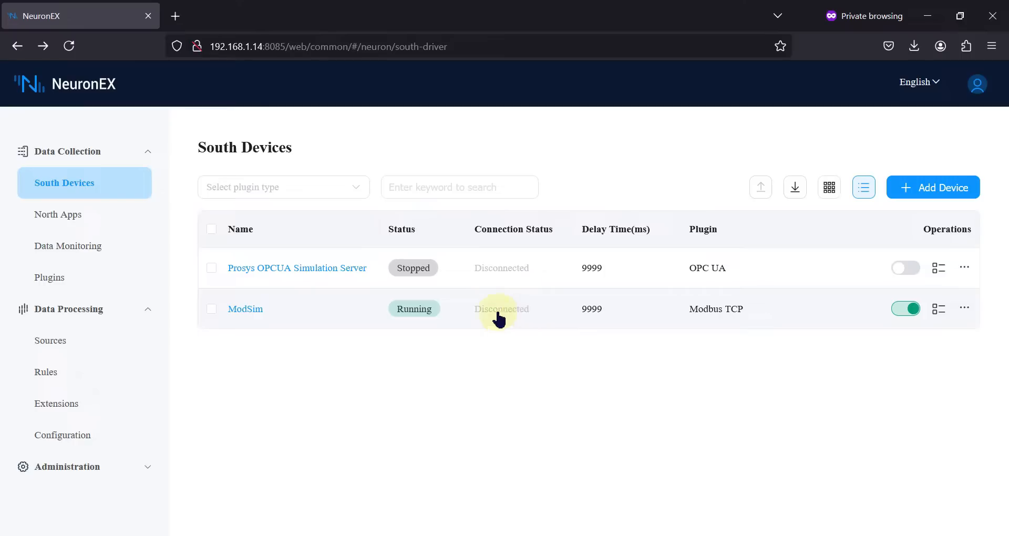
Create group HR with a 500 ms interval on ModSim and open its empty tag list.
left_click(304, 311)
left_click(914, 200)
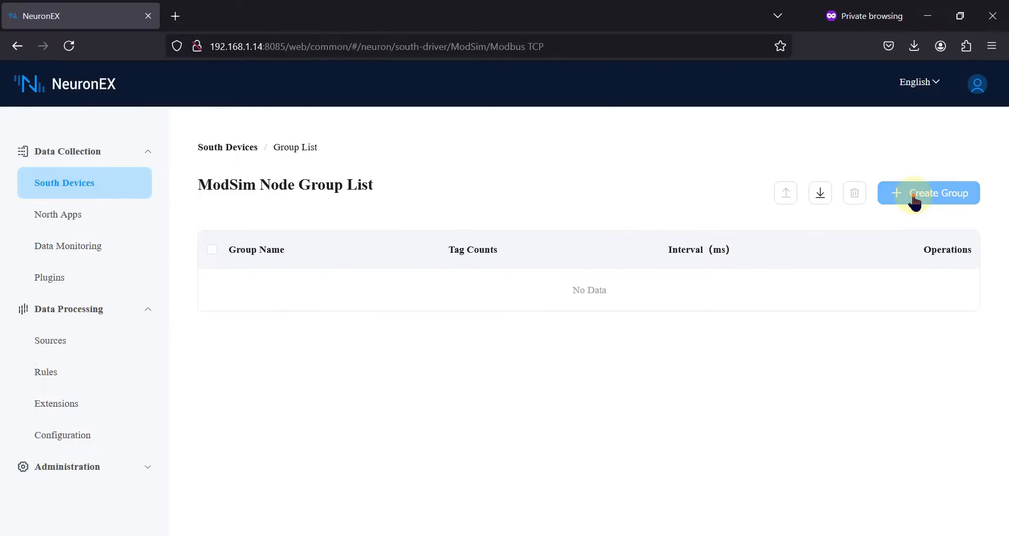
left_click(457, 221)
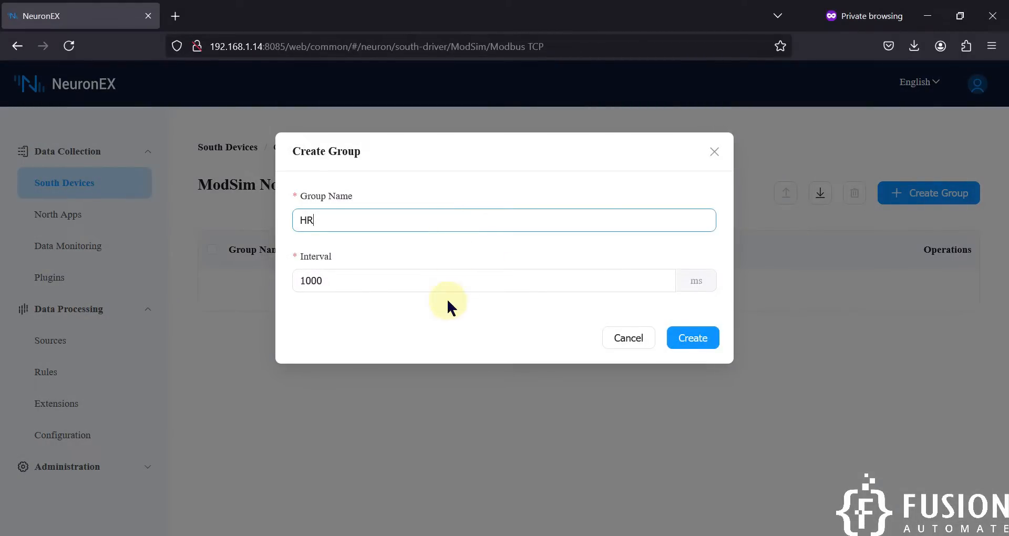
double_click(389, 283)
type("500")
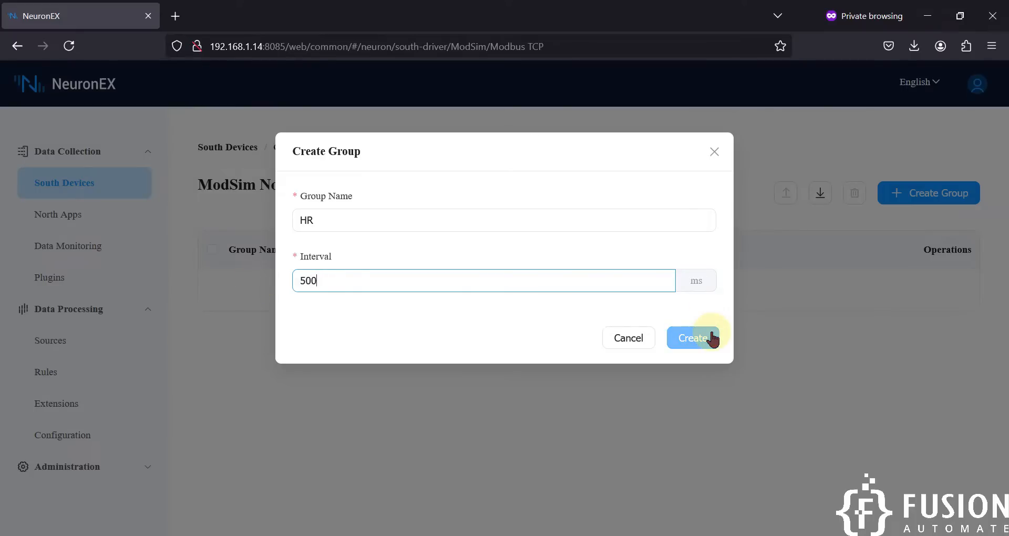
left_click(711, 339)
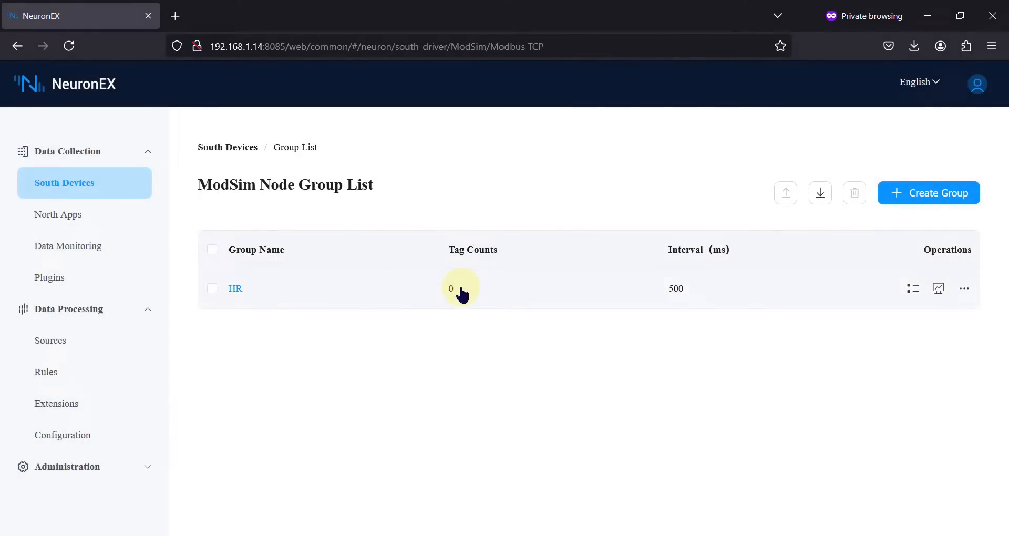
key("alt+Tab")
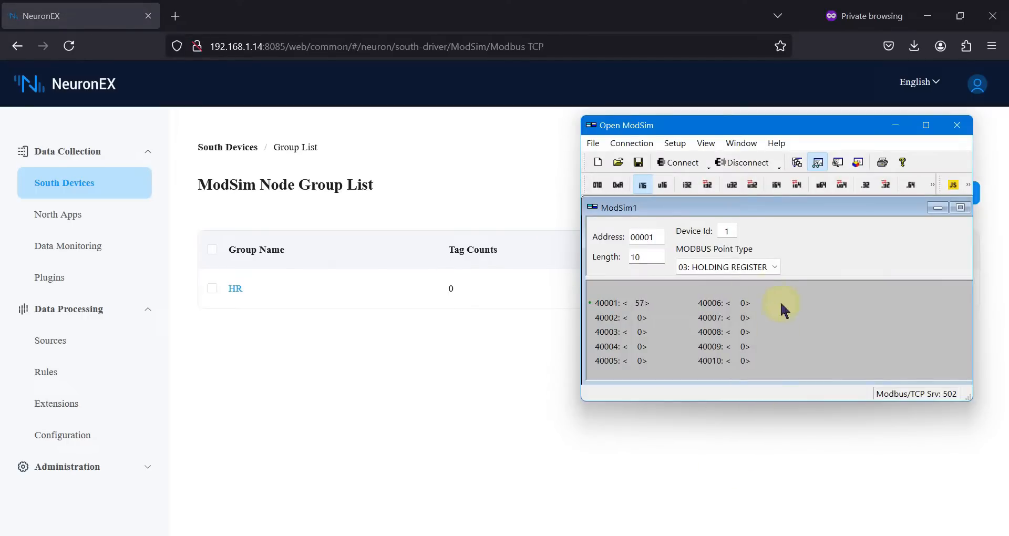
left_click(395, 355)
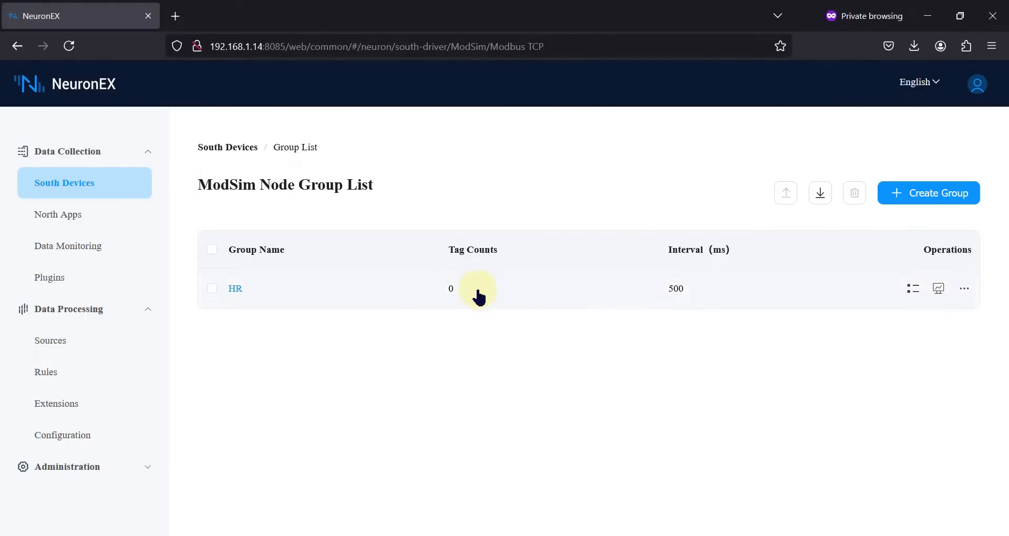
left_click(398, 293)
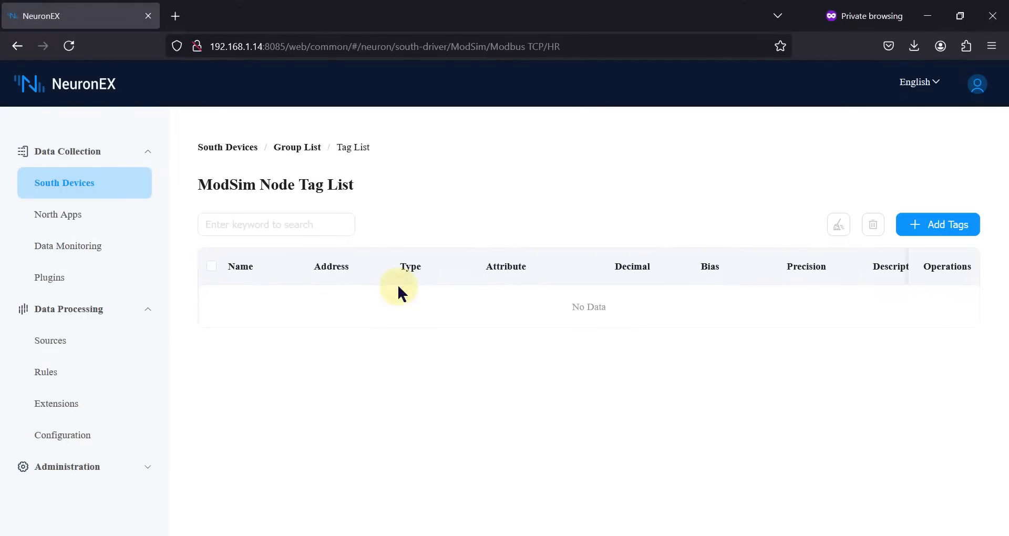
Start tag HR1 with type INT16 and address 1!40001, checking ModSim's device ID.
left_click(942, 230)
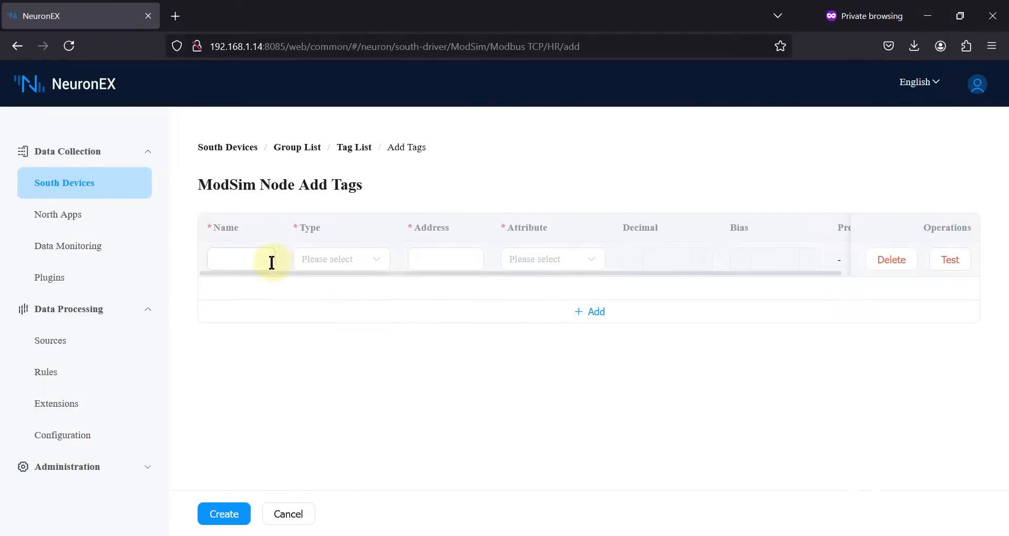
left_click(221, 260)
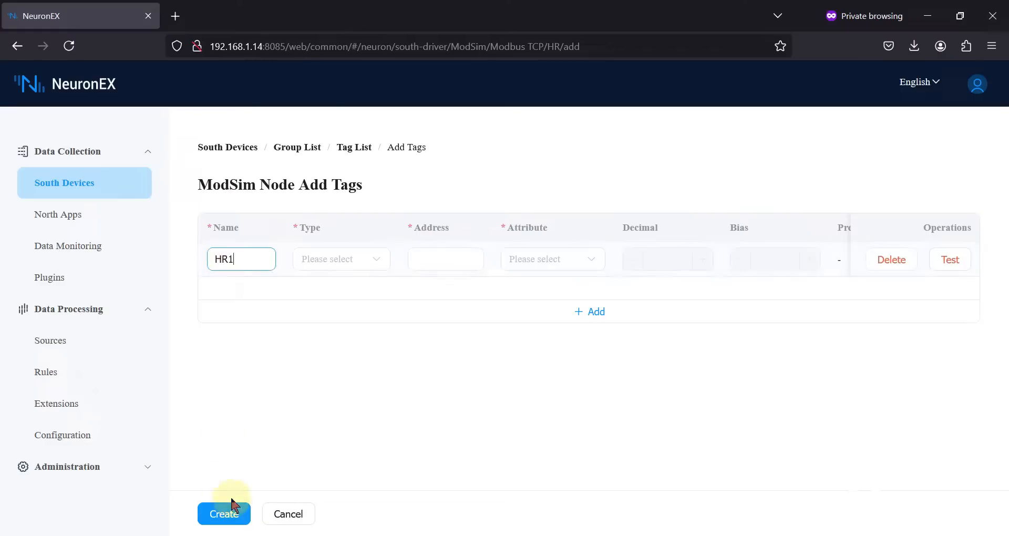
key("alt+Tab")
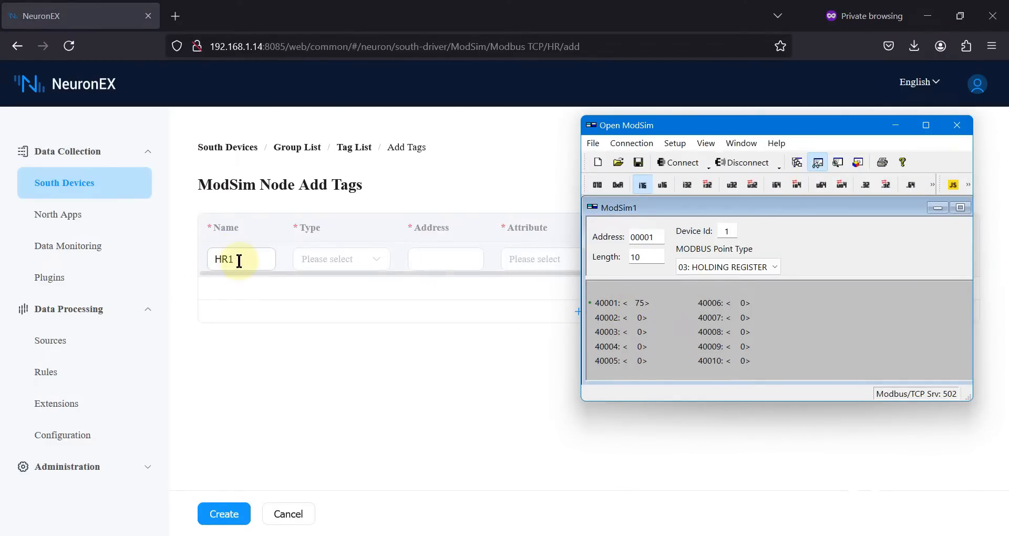
left_click(377, 266)
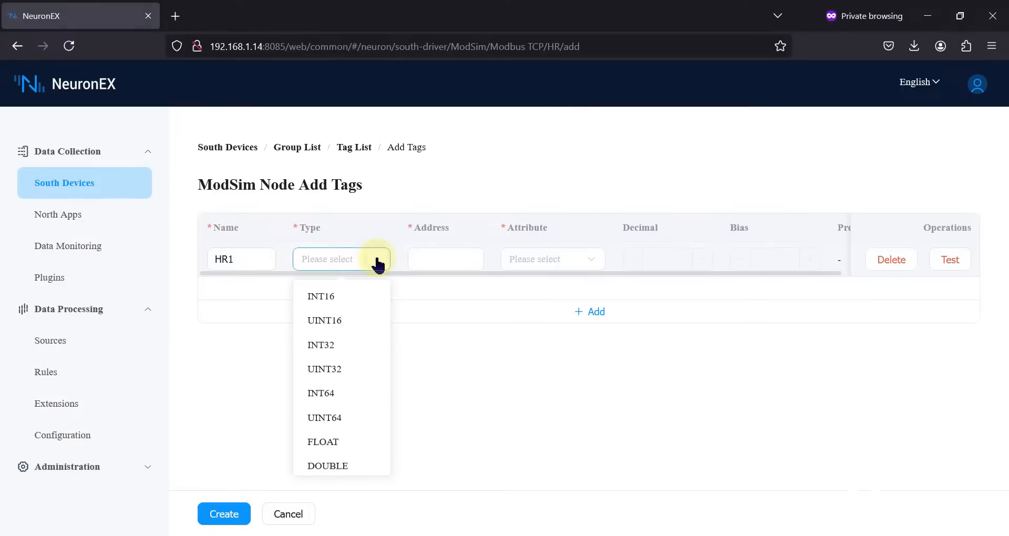
left_click(361, 298)
left_click(430, 259)
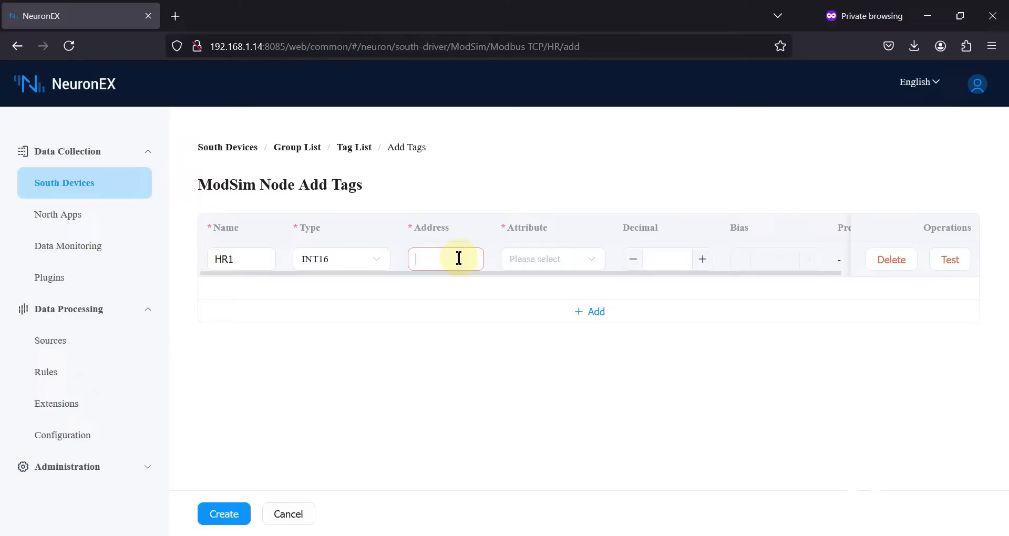
key("alt+Tab")
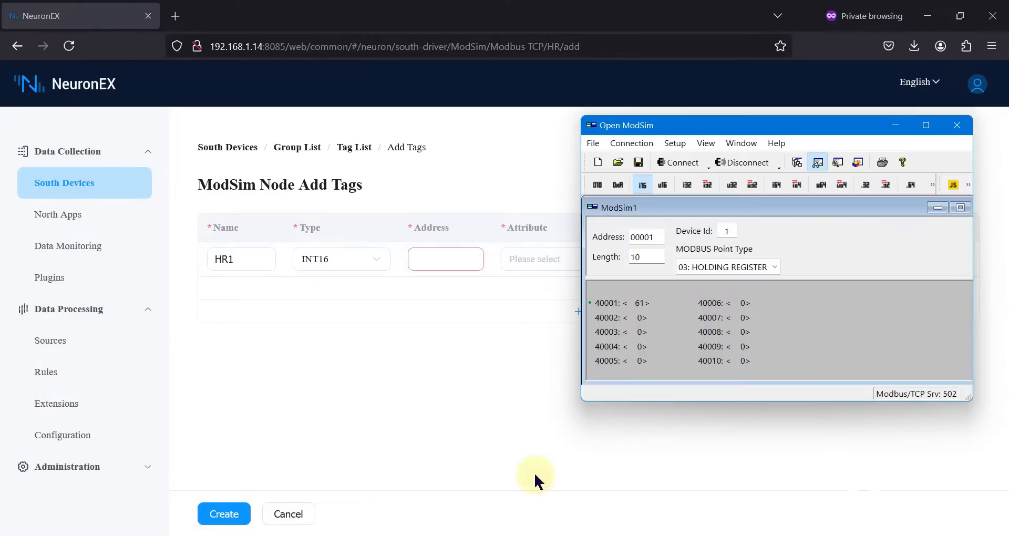
double_click(725, 232)
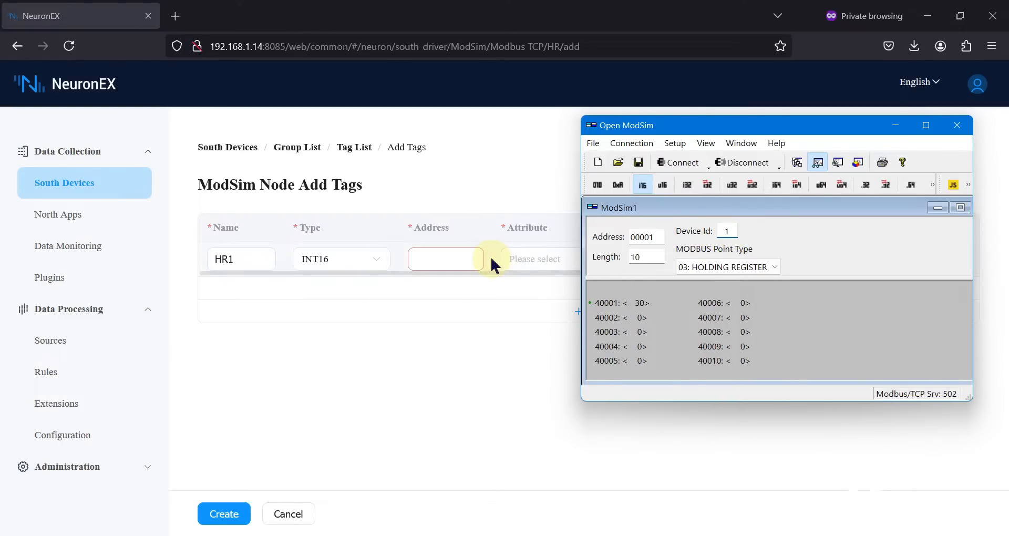
left_click(465, 260)
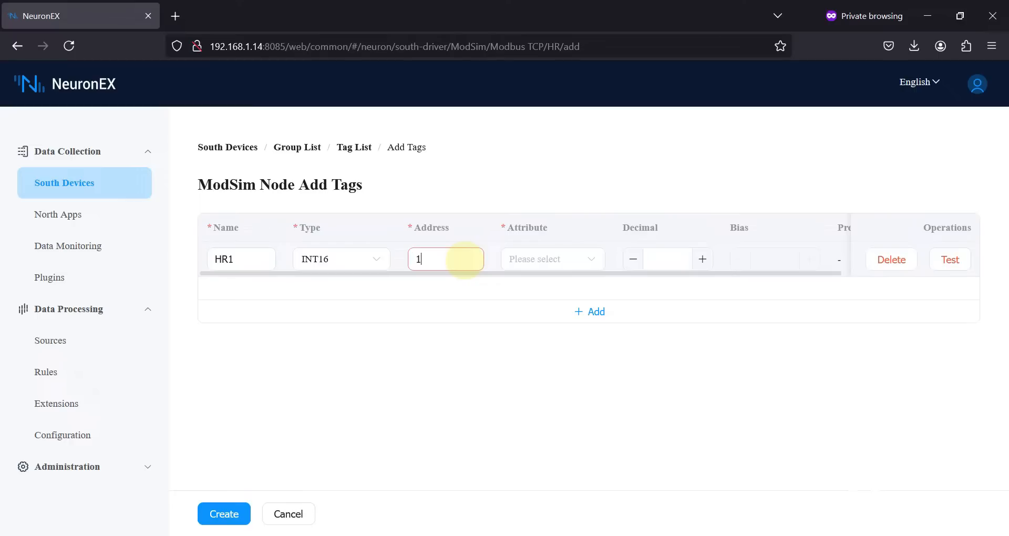
left_click(651, 535)
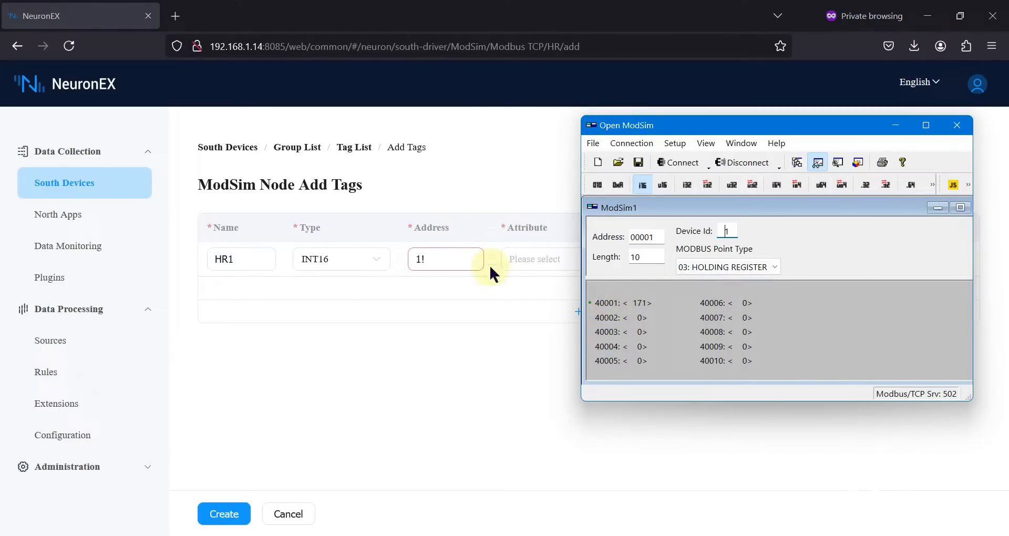
left_click(474, 259)
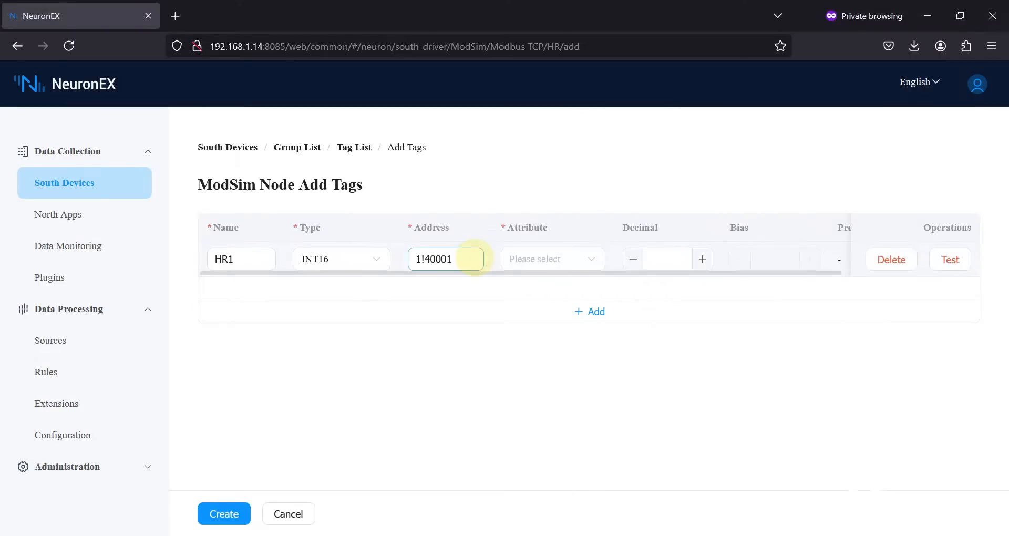
Set HR1's attribute to Read, test-read it (103), and create the tag.
left_click(578, 260)
left_click(545, 295)
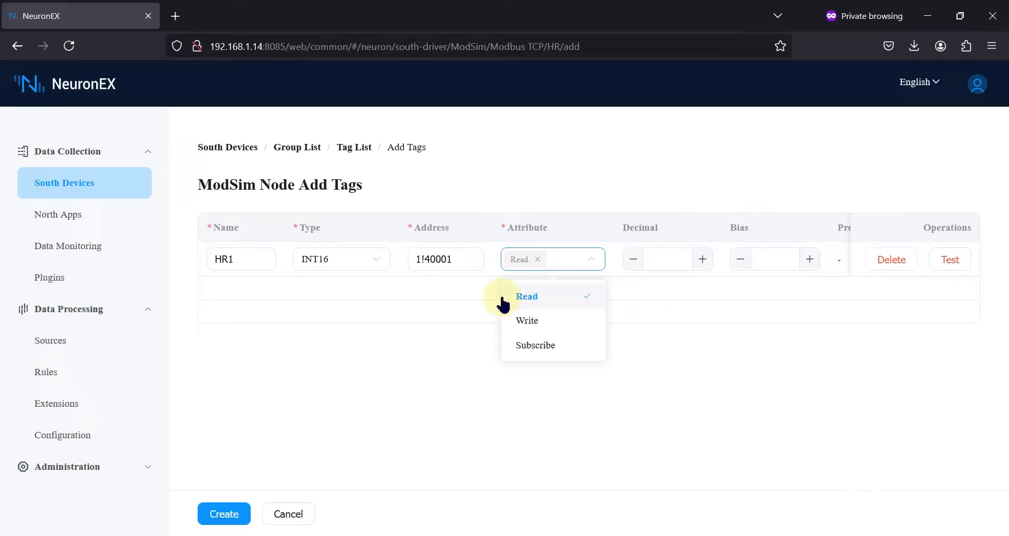
left_click(663, 354)
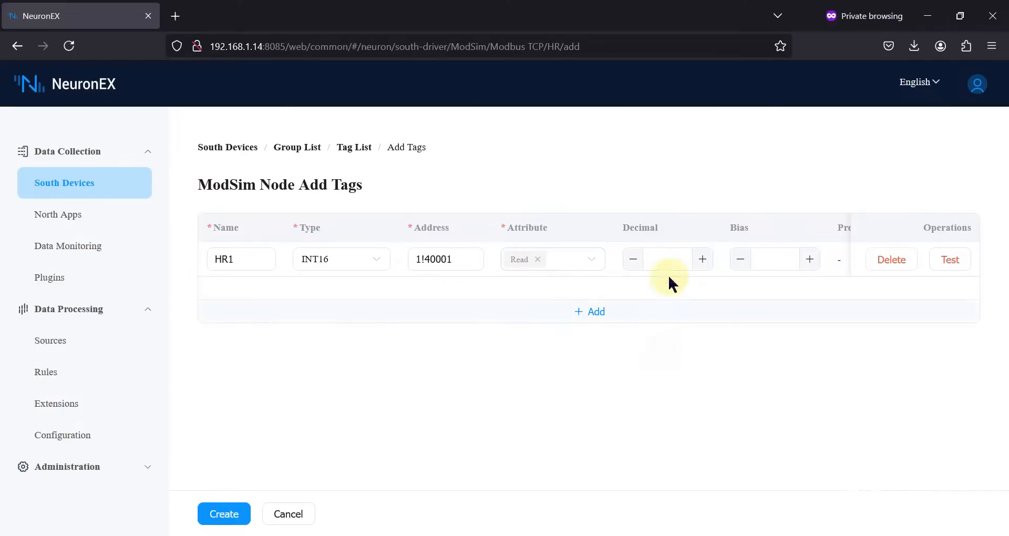
scroll(684, 263, "right", 5)
left_click(968, 268)
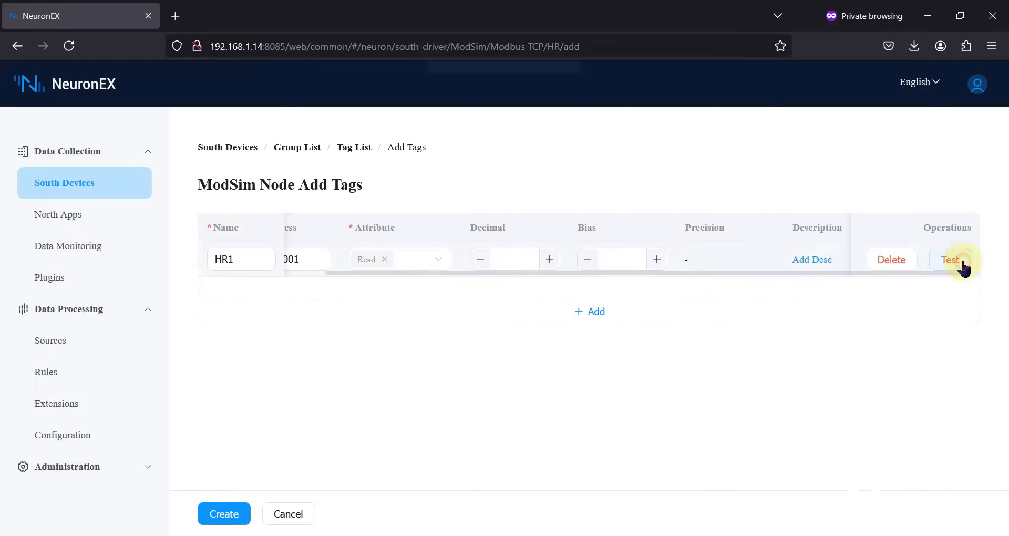
scroll(766, 268, "right", 1)
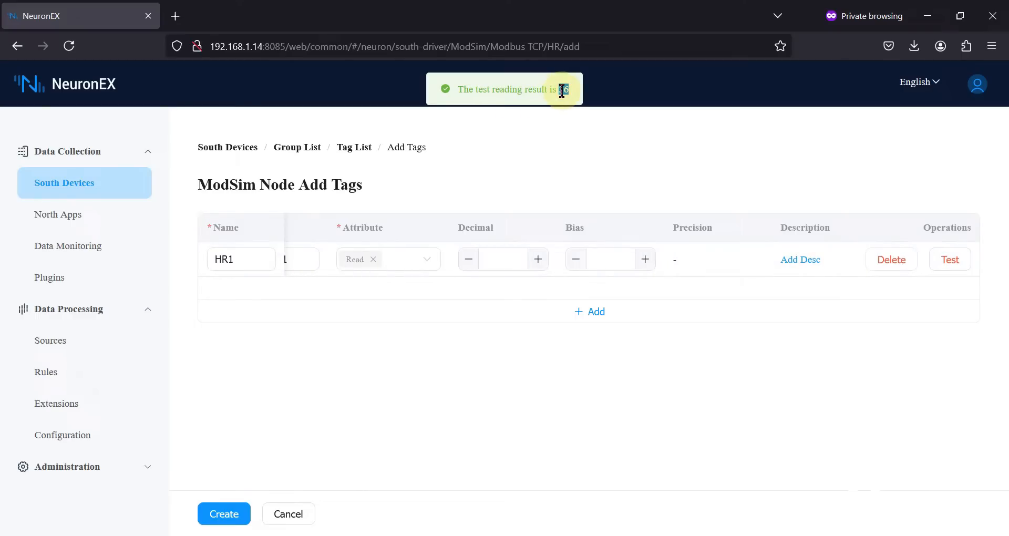
key("alt+Tab")
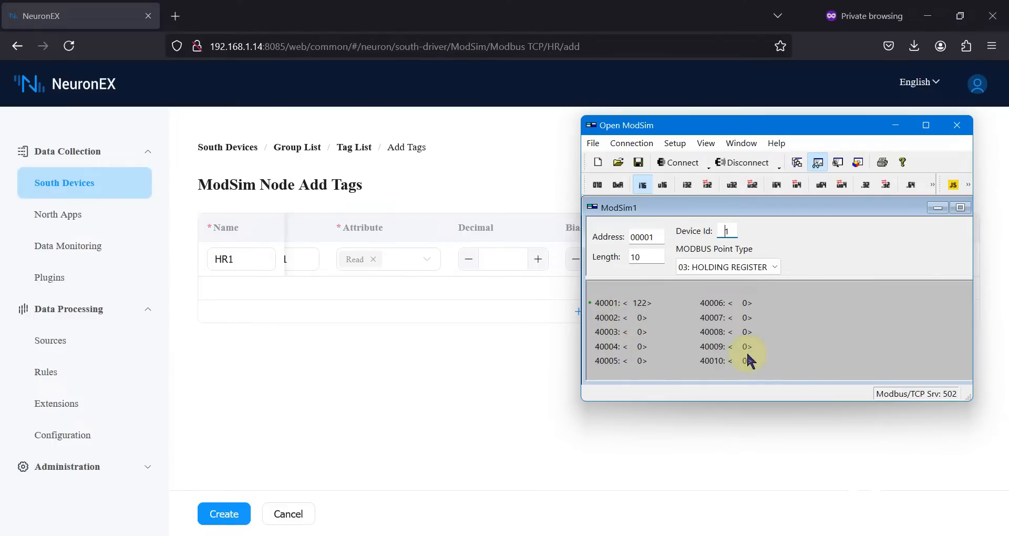
left_click(515, 356)
left_click(950, 269)
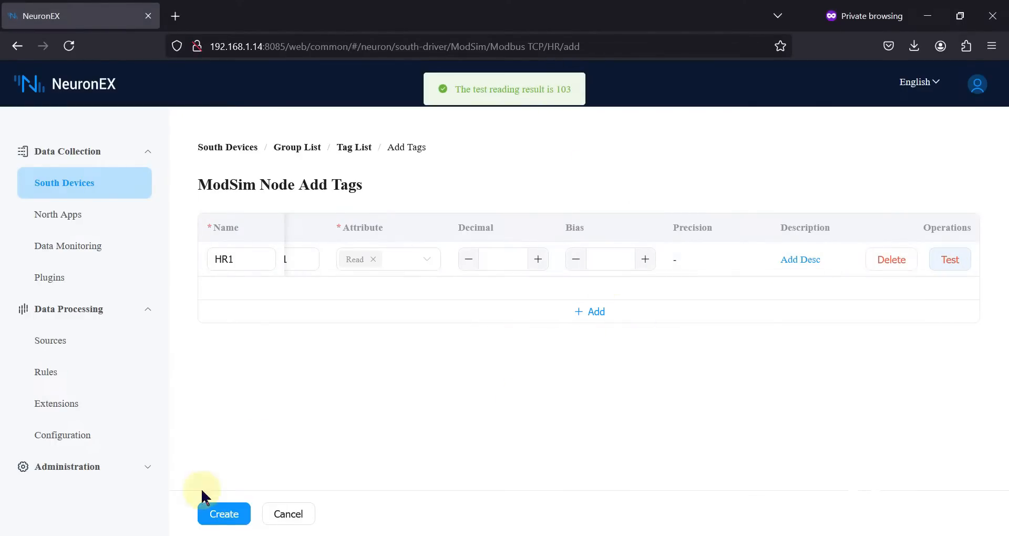
left_click(220, 515)
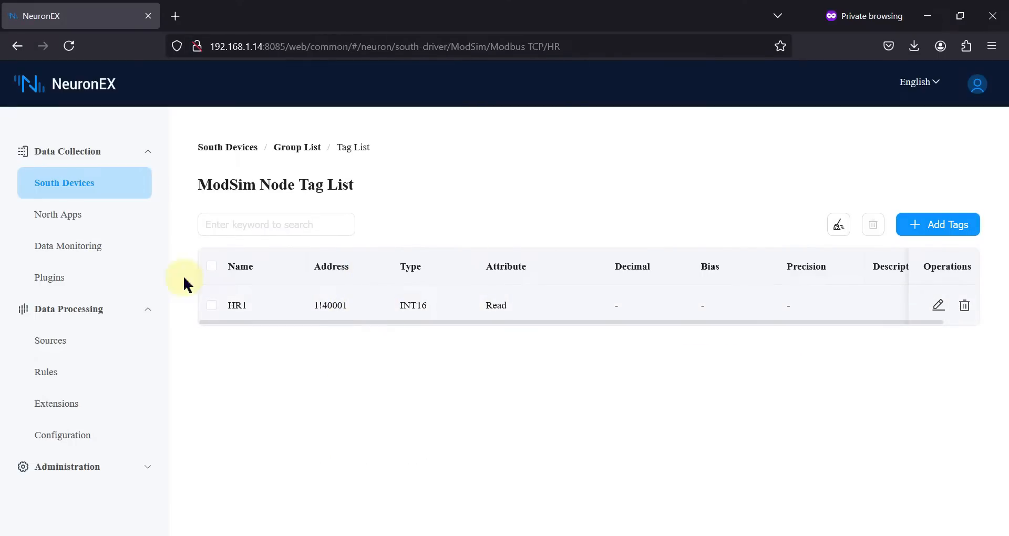
Monitor the HR group and watch HR1 update live (reading 90), then return to South Devices.
left_click(302, 154)
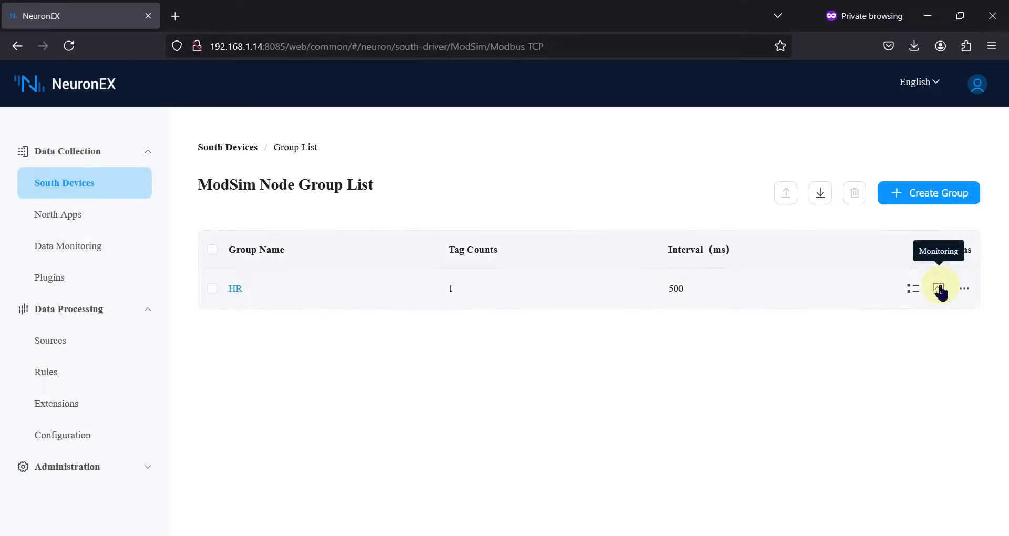
left_click(940, 292)
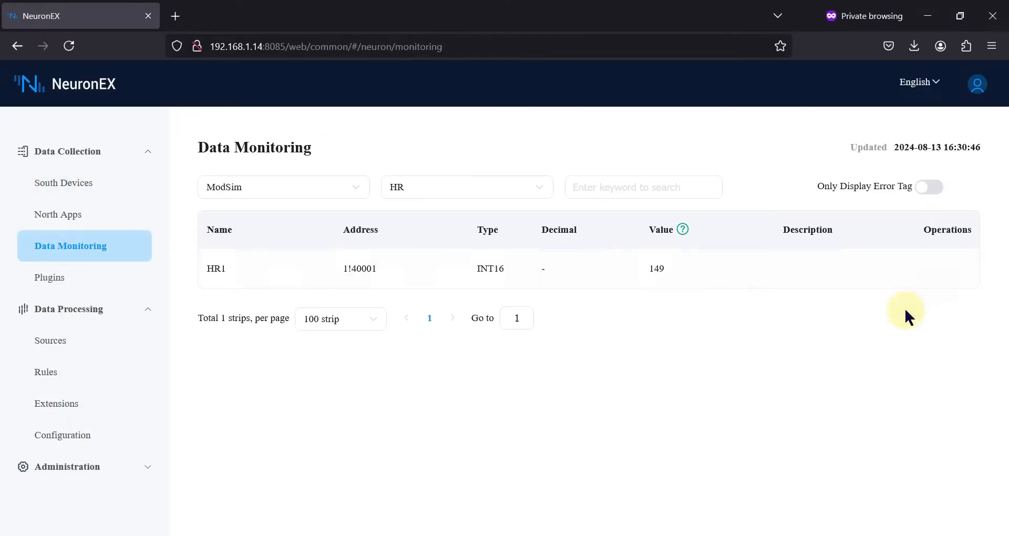
double_click(654, 268)
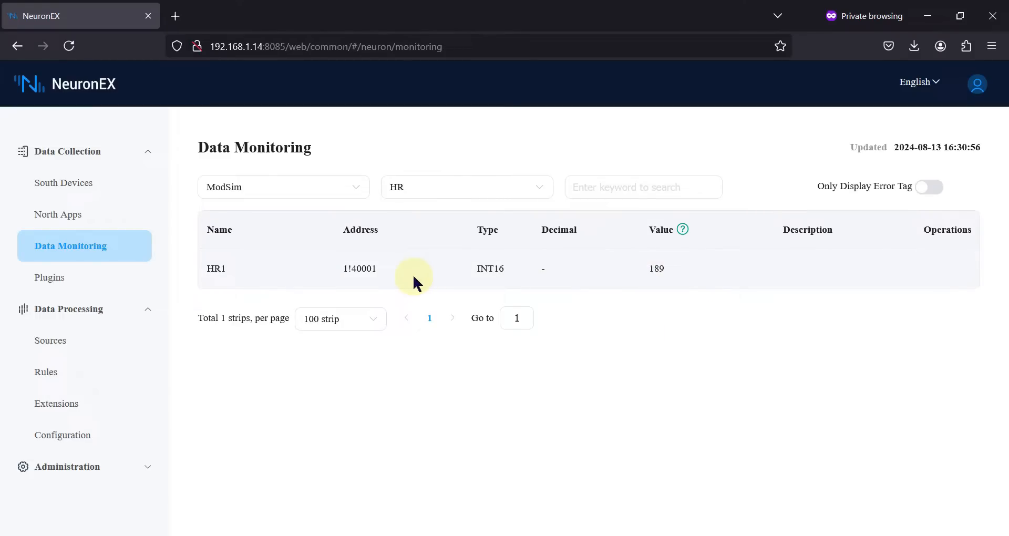
left_click(68, 190)
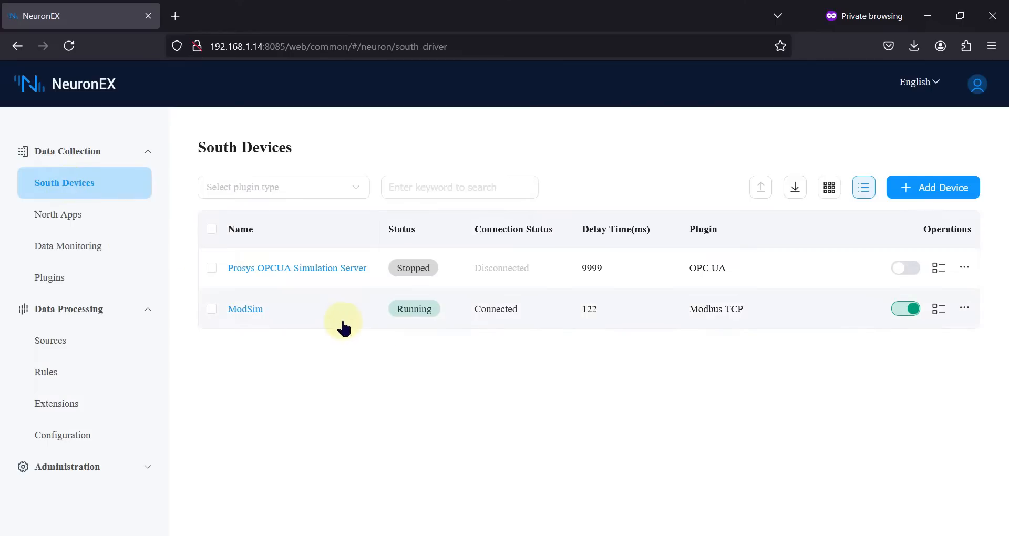
Add tag HR2 to the HR group as INT16 at 1!40002 with the Write attribute.
left_click(256, 311)
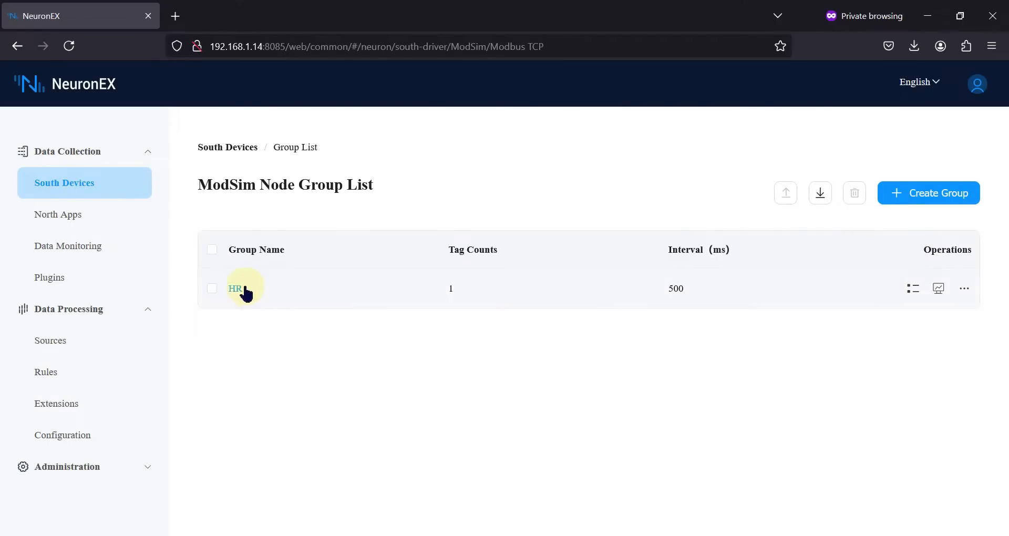
left_click(273, 289)
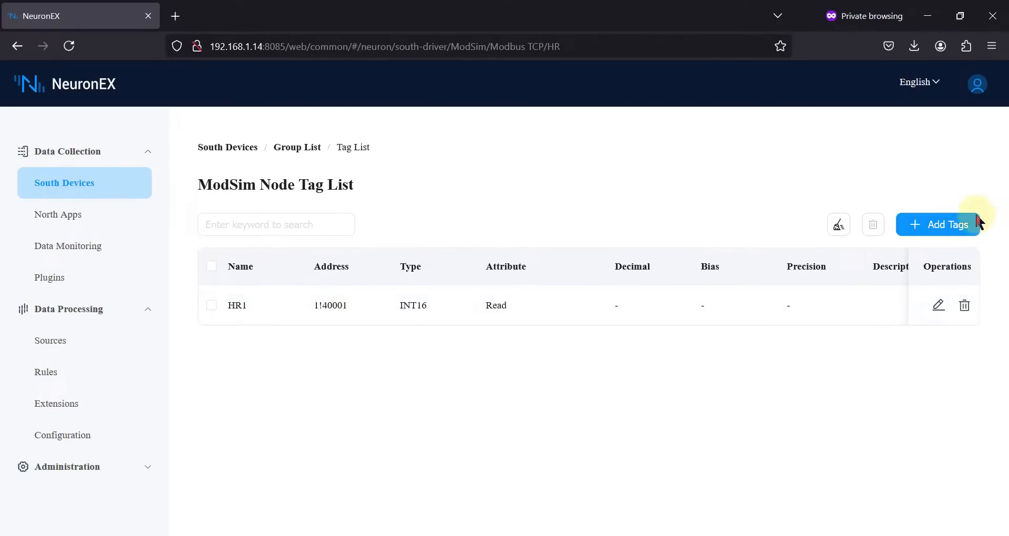
left_click(925, 229)
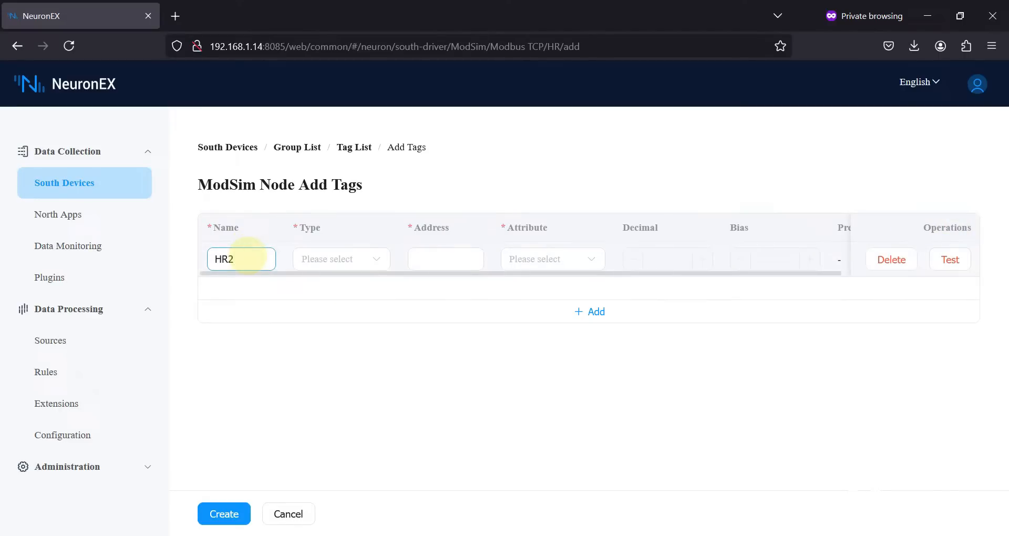
left_click(341, 280)
left_click(338, 295)
left_click(429, 262)
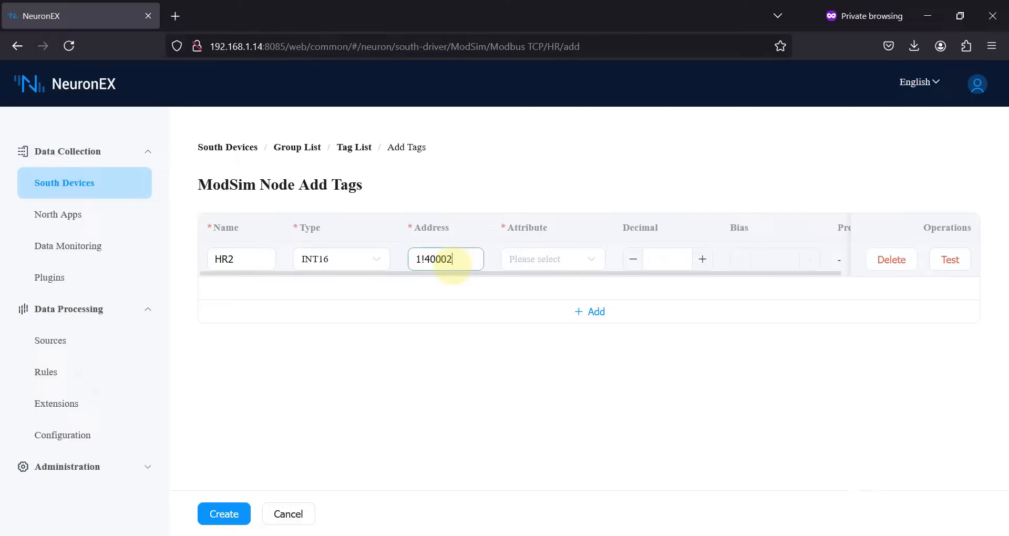
left_click(581, 259)
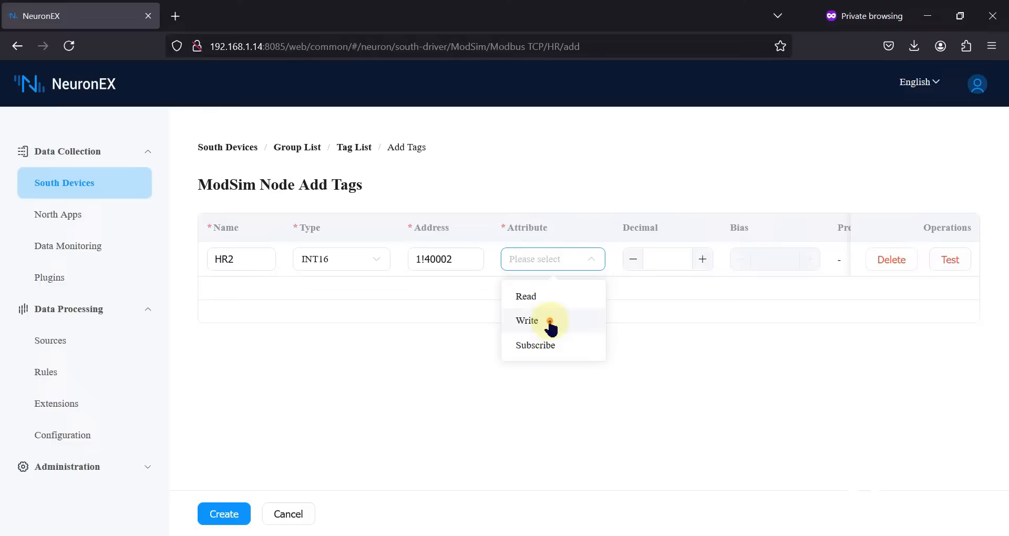
left_click(550, 321)
left_click(697, 349)
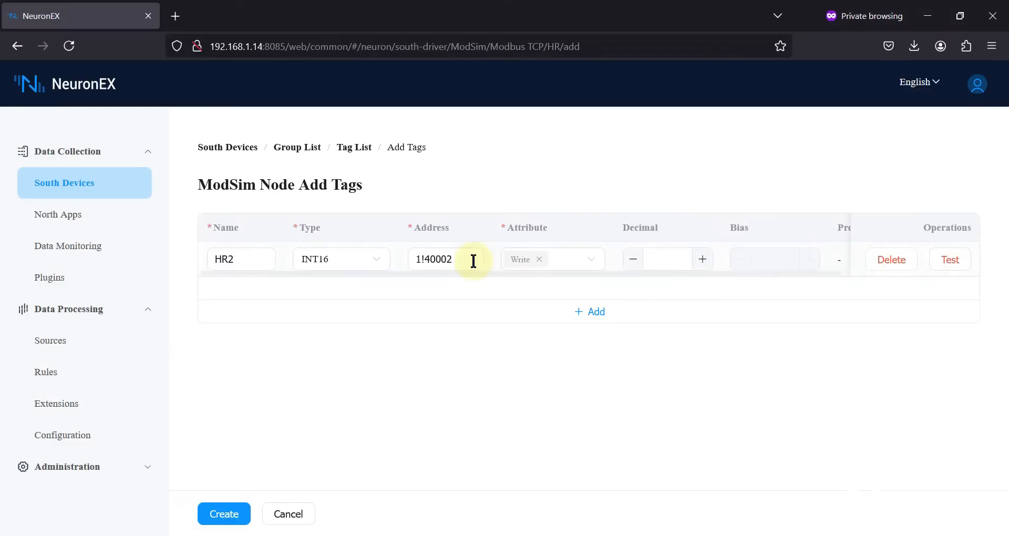
double_click(437, 259)
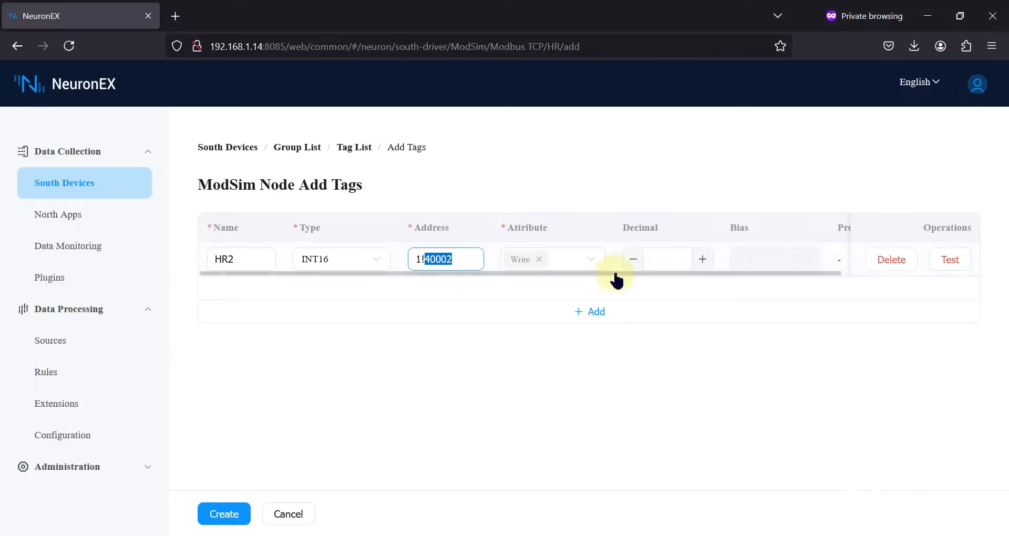
scroll(617, 282, "right", 3)
Test-read HR2 (0), write 25 to register 40002 in ModSim, and re-test to read 25.
left_click(966, 262)
double_click(565, 91)
left_click(610, 156)
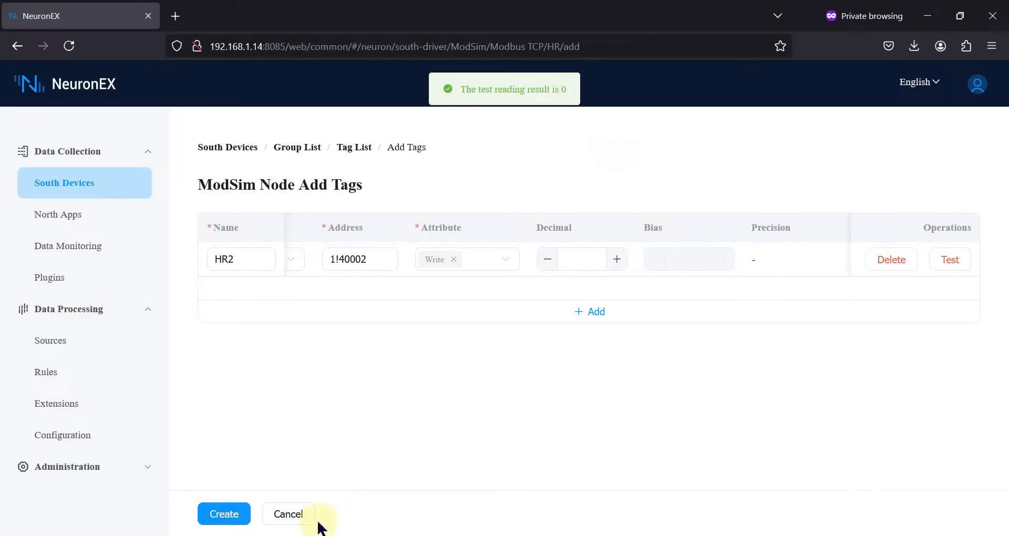
left_click(312, 535)
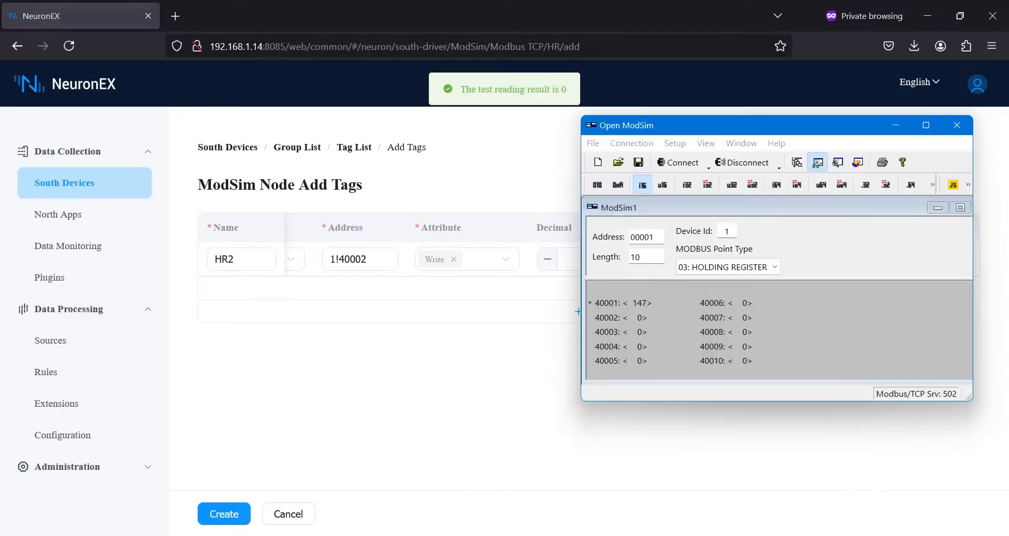
double_click(640, 317)
type("25")
key("Return")
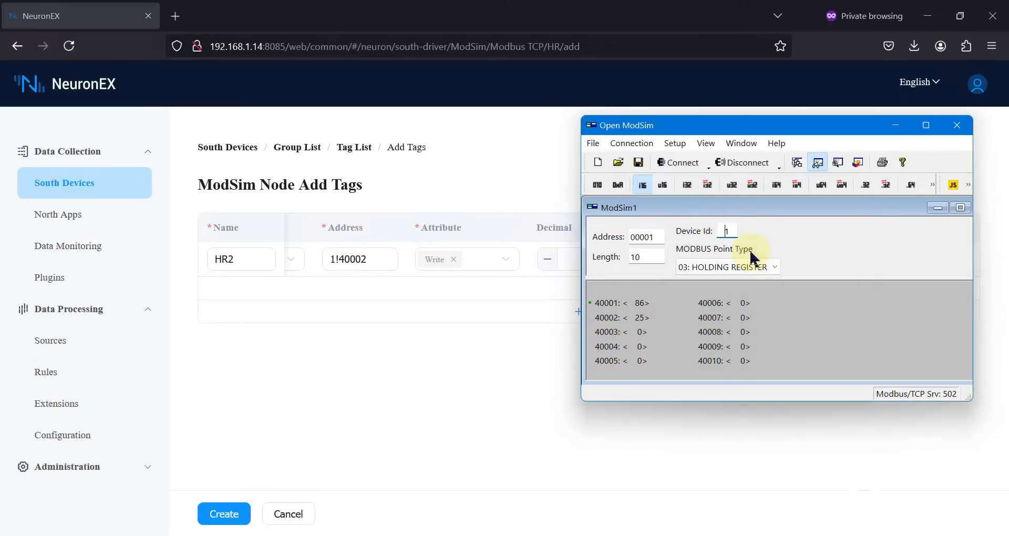
left_click(517, 335)
left_click(964, 266)
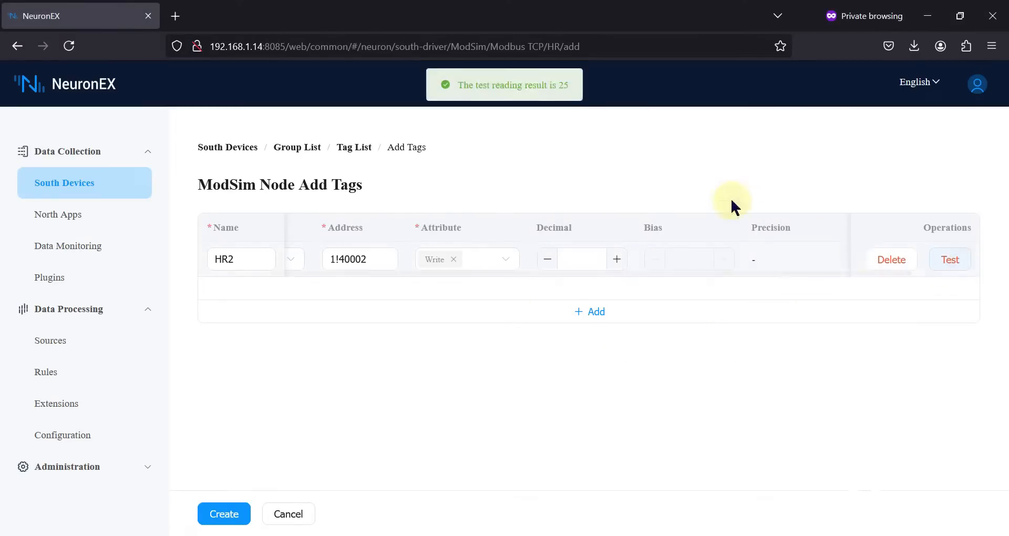
double_click(564, 90)
left_click(665, 162)
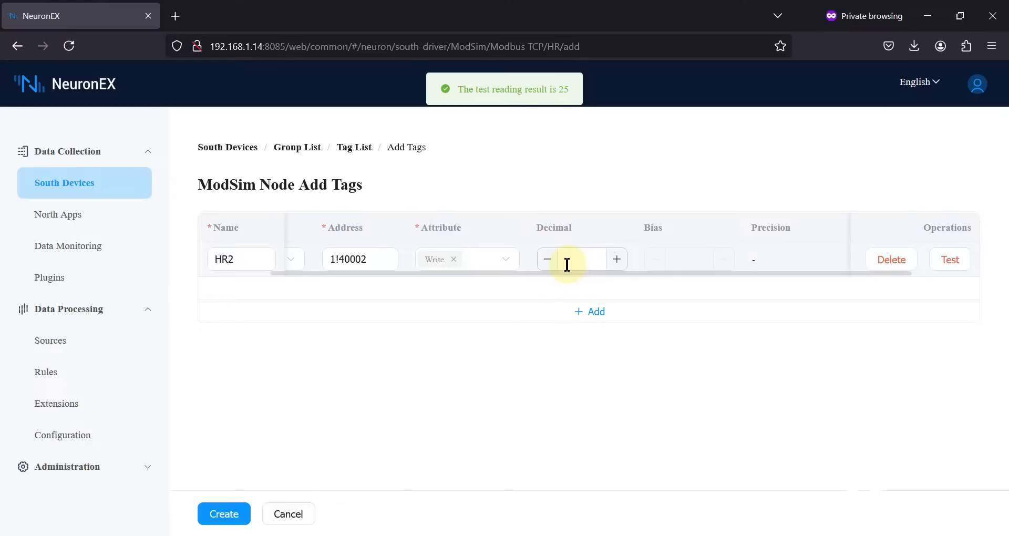
Create the HR2 tag, check Data Monitoring, then return to ModSim's group list.
scroll(567, 264, "left", 3)
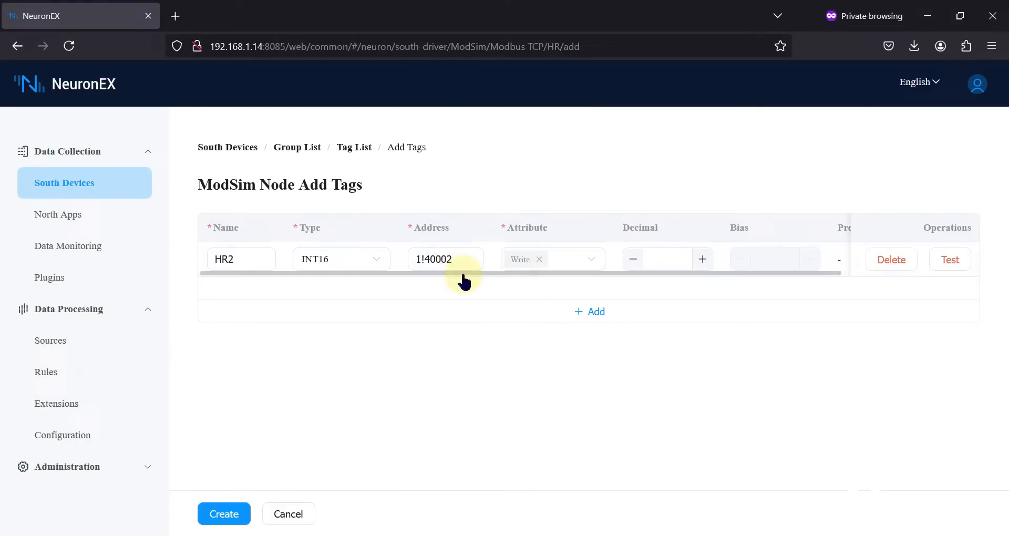
left_click(224, 514)
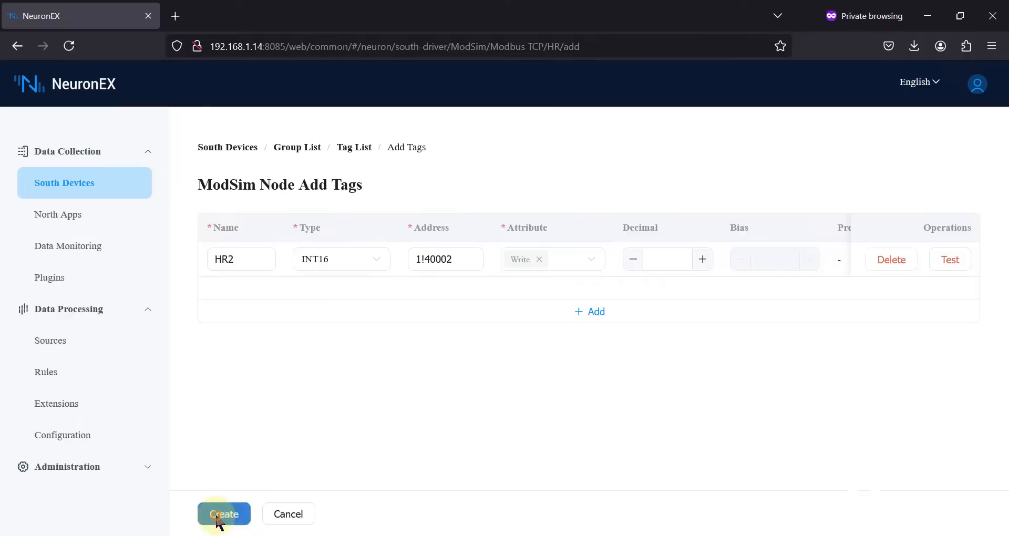
left_click(104, 250)
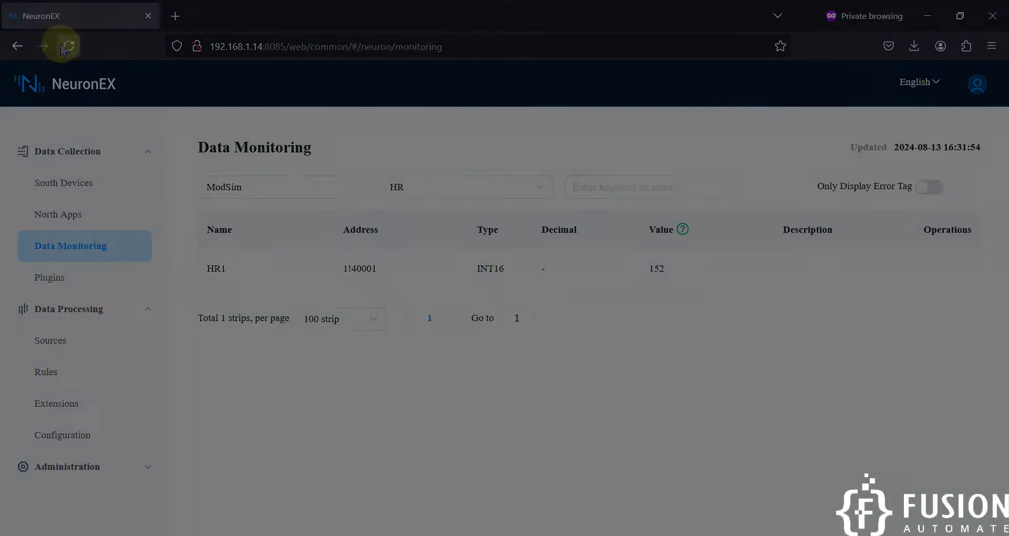
left_click(68, 46)
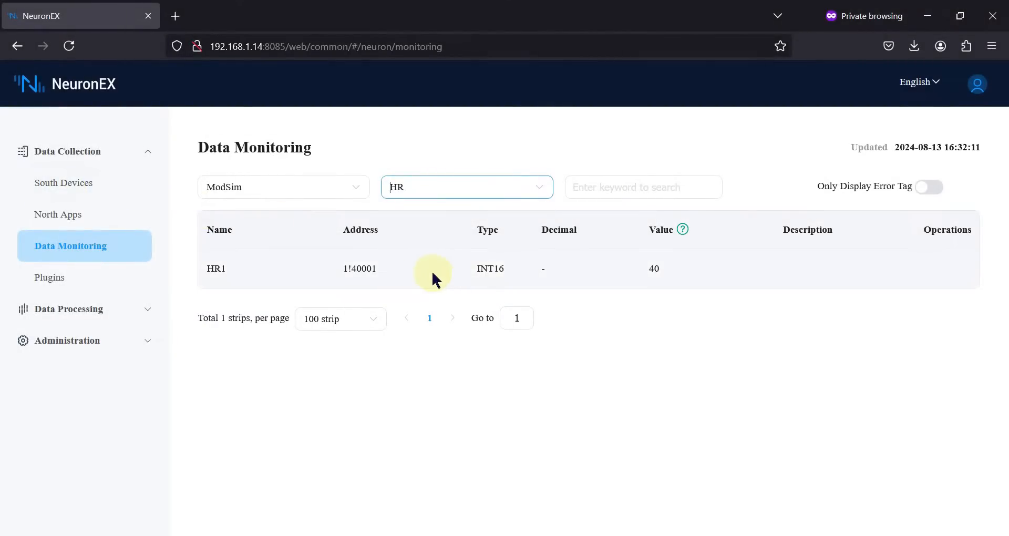
left_click(94, 181)
left_click(570, 309)
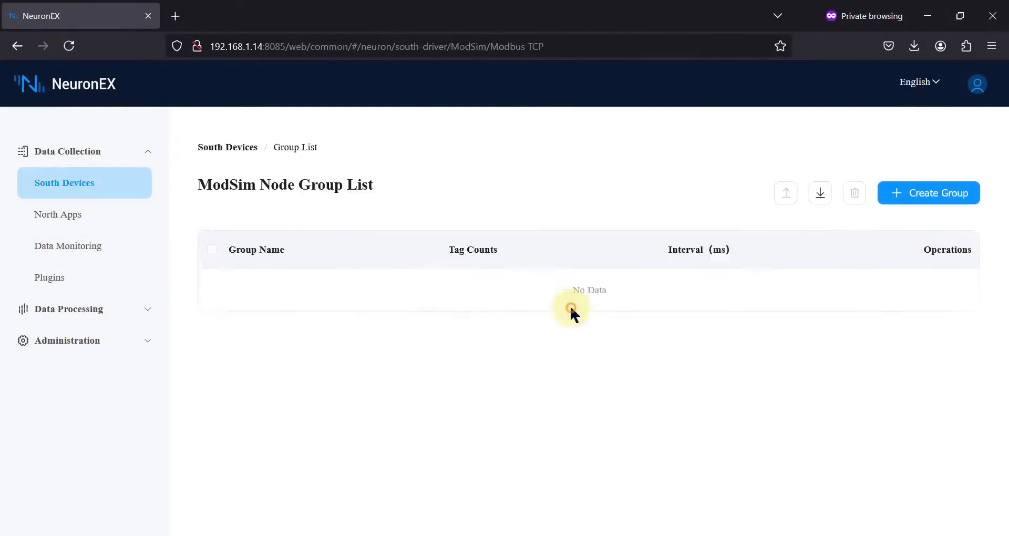
Give HR2 both Read and Write attributes, then view live HR group values (HR1 54, HR2 25).
left_click(493, 298)
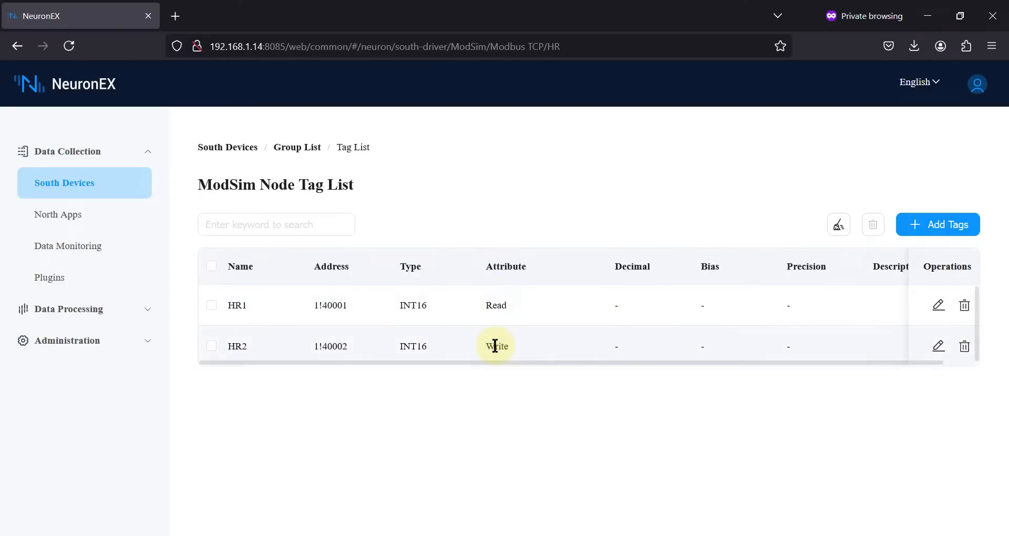
left_click(939, 347)
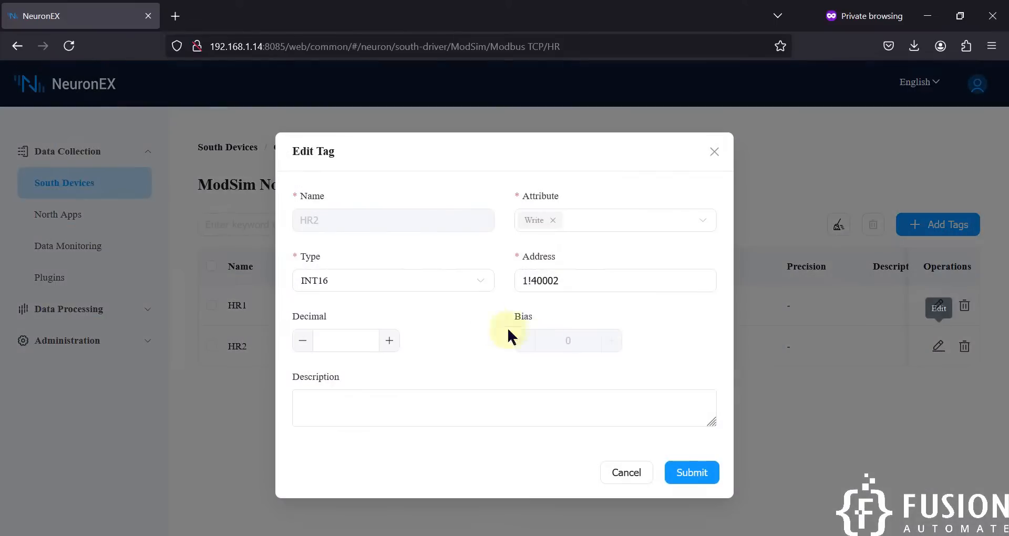
left_click(582, 223)
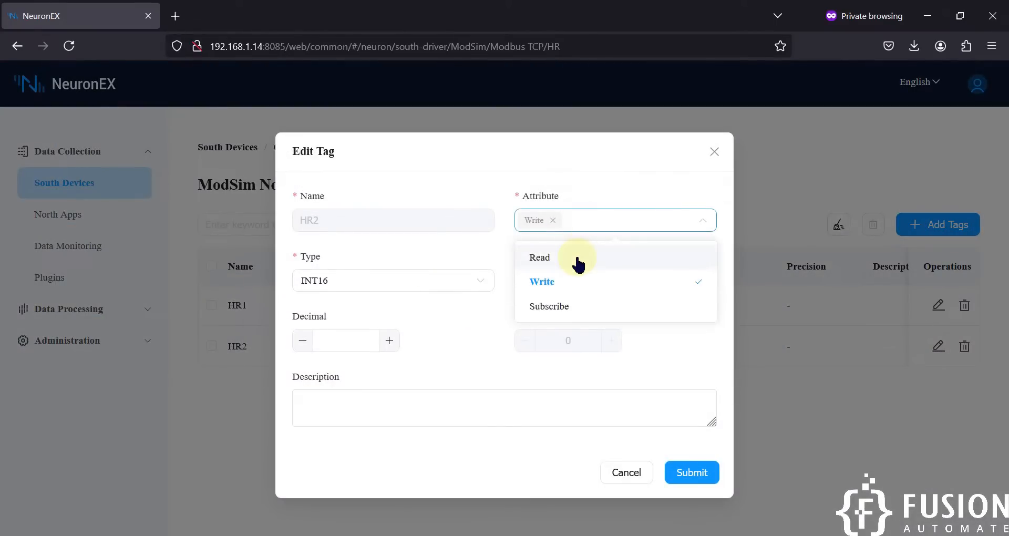
left_click(609, 269)
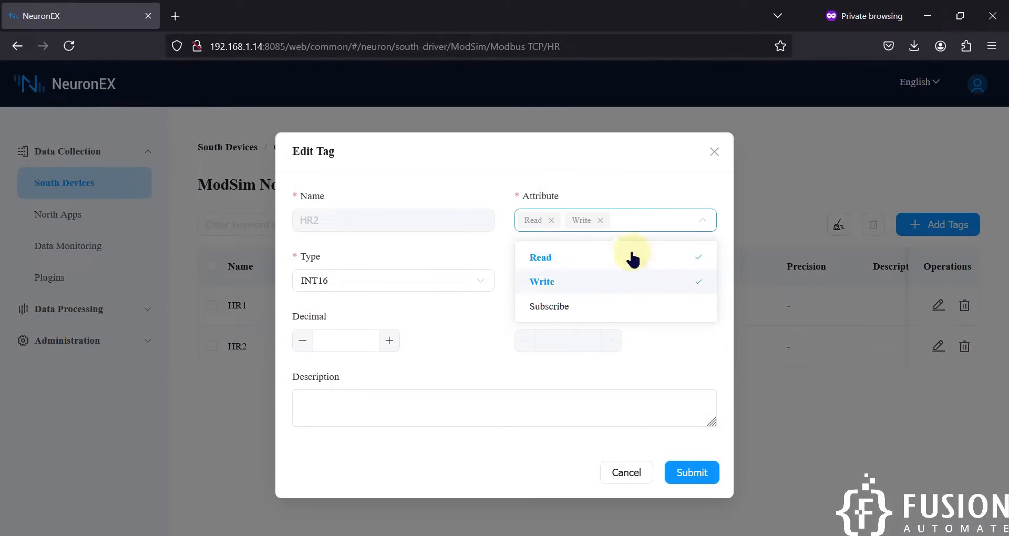
left_click(691, 479)
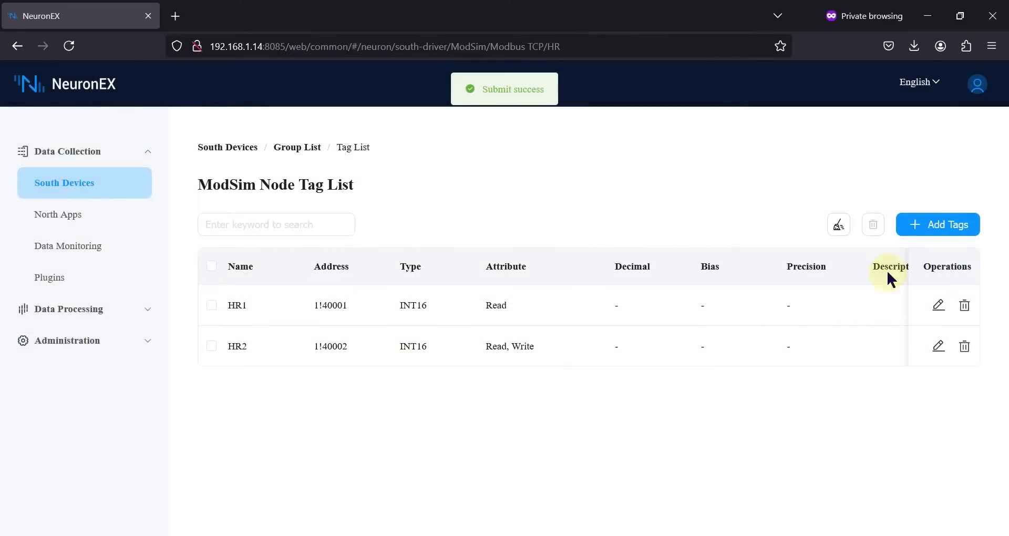
left_click(82, 246)
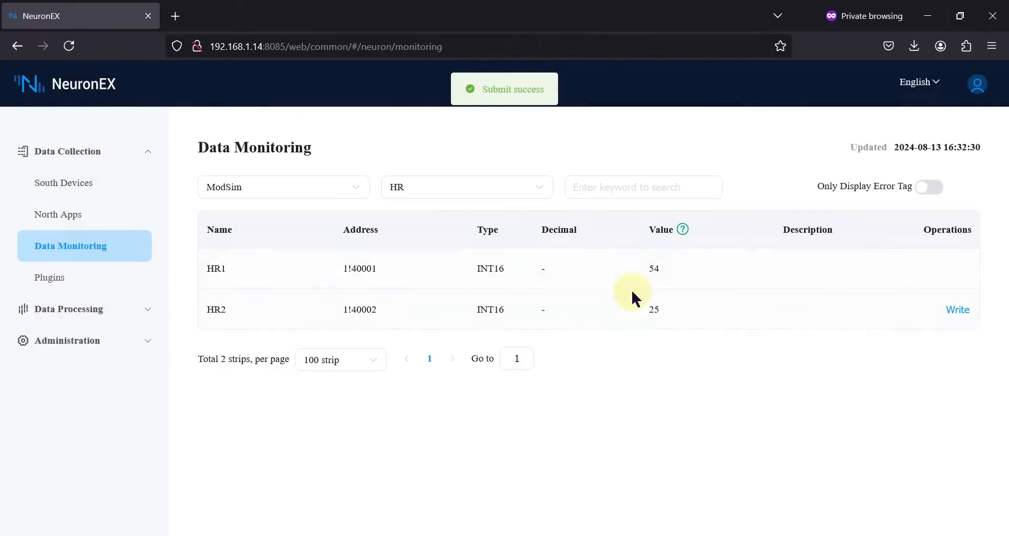
Place the NeuronEX browser beside Open ModSim, pointing out HR2's INT16 type and 40002 address.
left_click_drag(651, 21, 5, 92)
left_click(585, 42)
left_click_drag(504, 313, 702, 332)
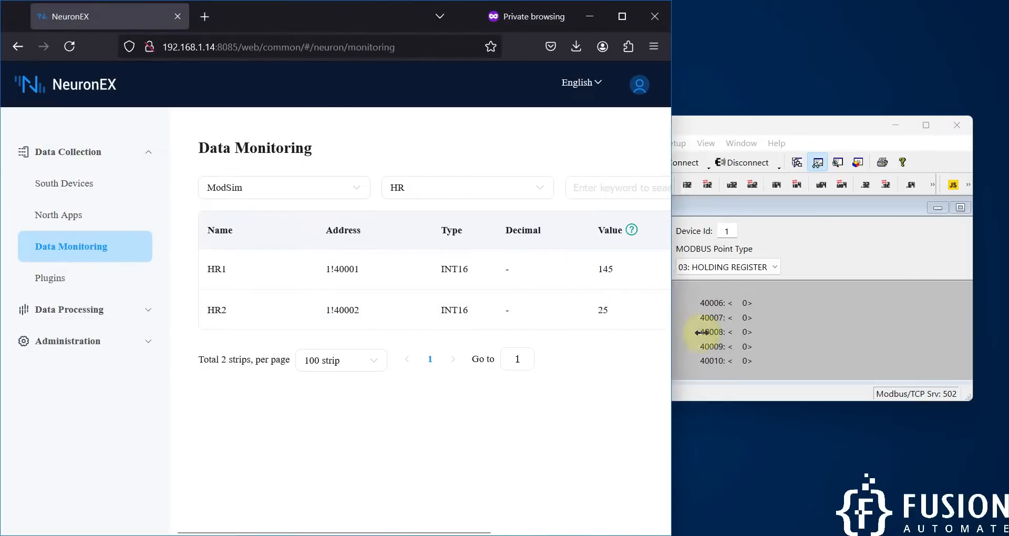
left_click(897, 320)
left_click(520, 420)
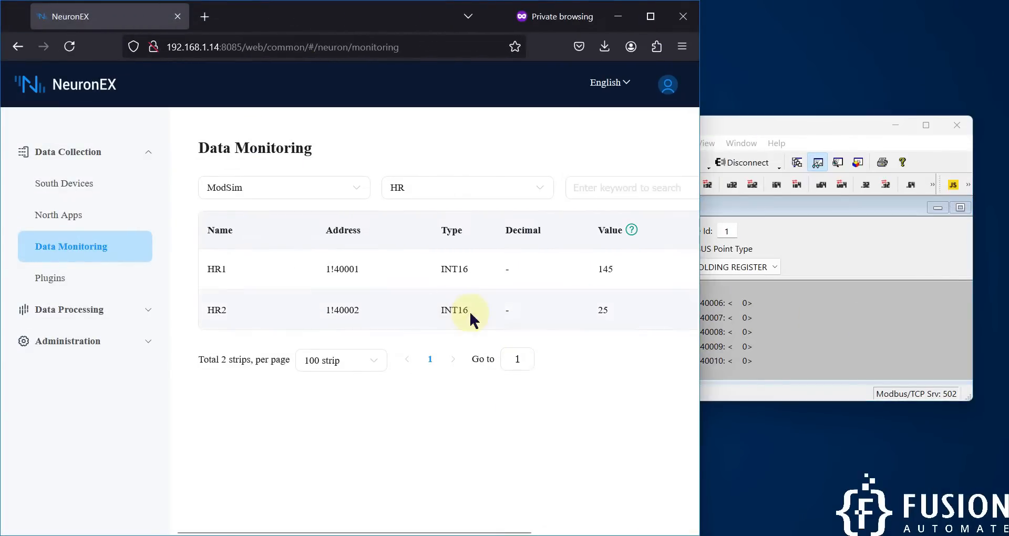
double_click(452, 310)
double_click(343, 310)
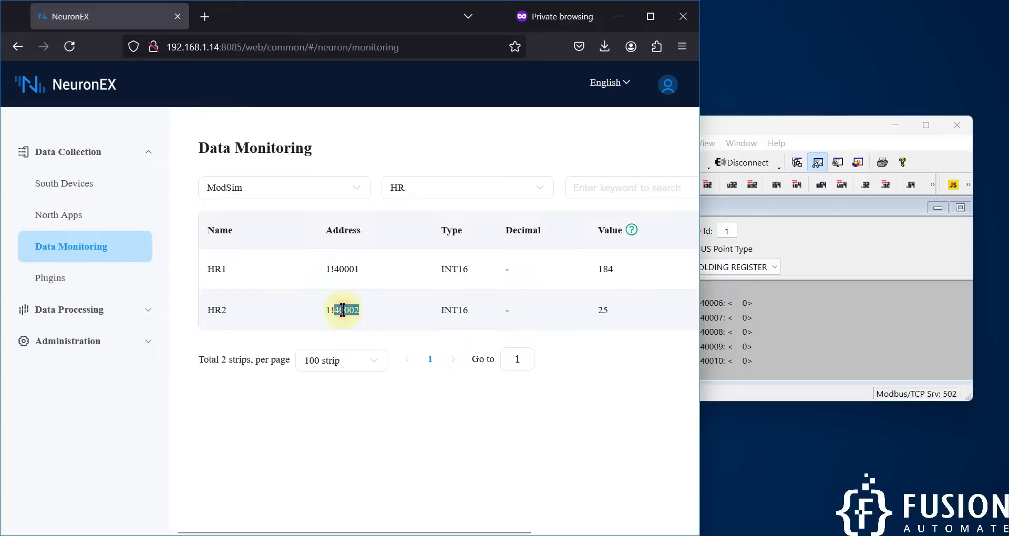
Write the value 66 to HR2 so Data Monitoring shows HR2 at 66.
left_click(798, 332)
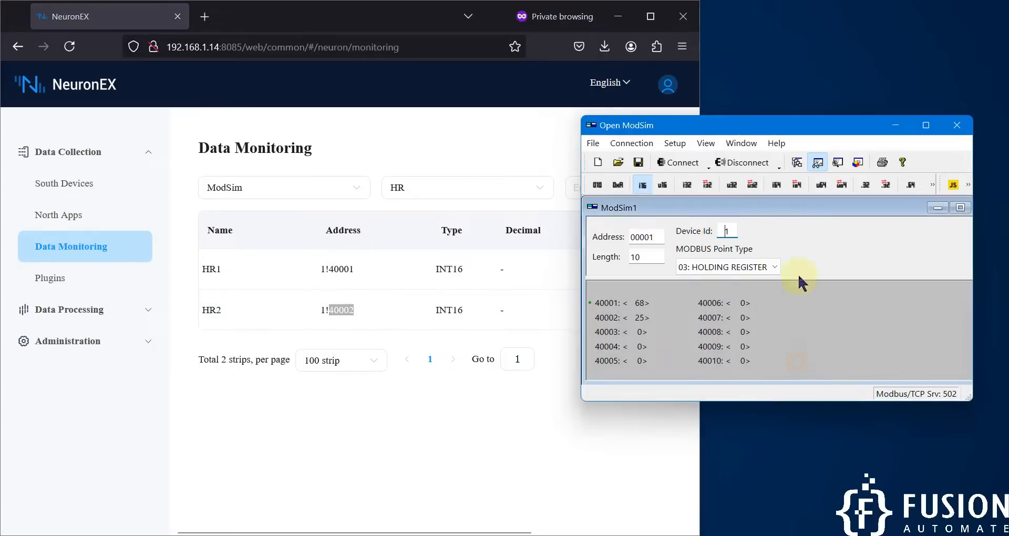
left_click_drag(757, 128, 915, 127)
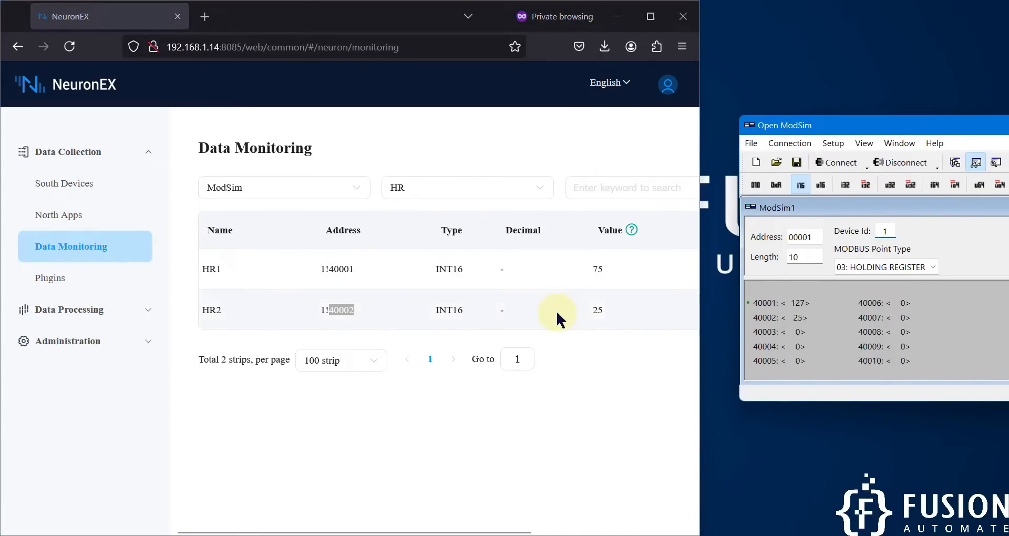
scroll(591, 309, "right", 5)
left_click(671, 311)
left_click(399, 226)
type("66")
left_click(547, 288)
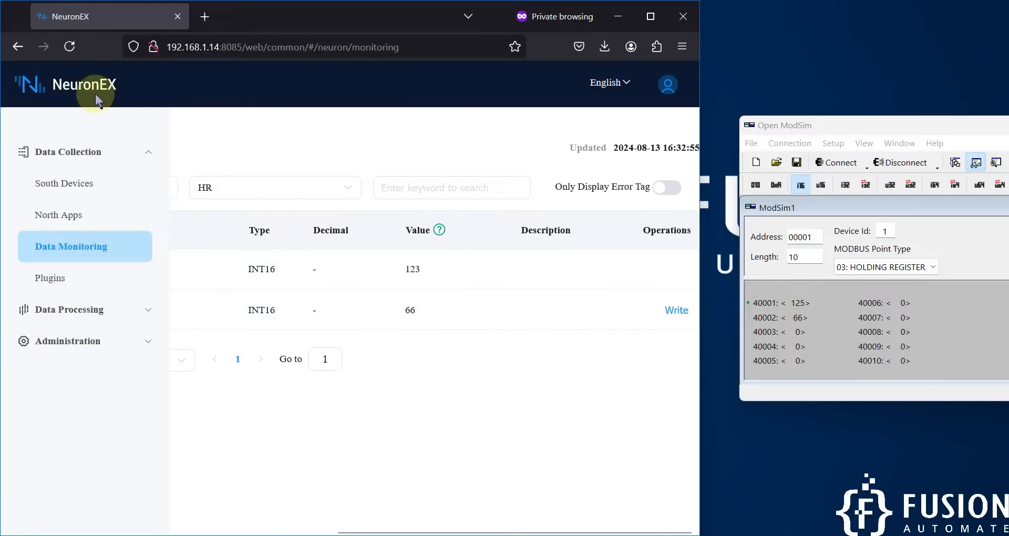
left_click_drag(896, 126, 869, 116)
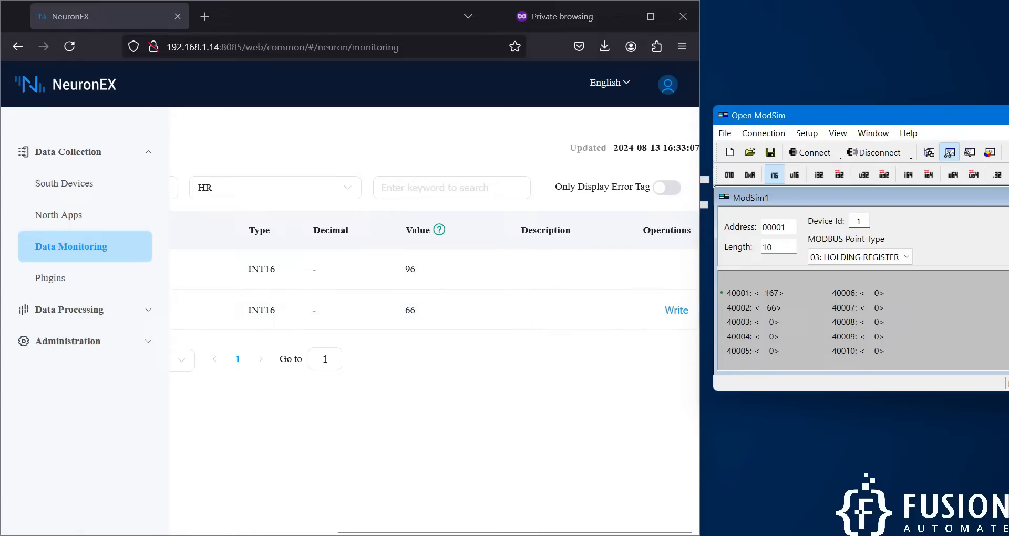
Bring back the course page, point out the Modbus TCP/IP tutorial line, then minimize it.
mouse_move(166, 535)
left_click(166, 478)
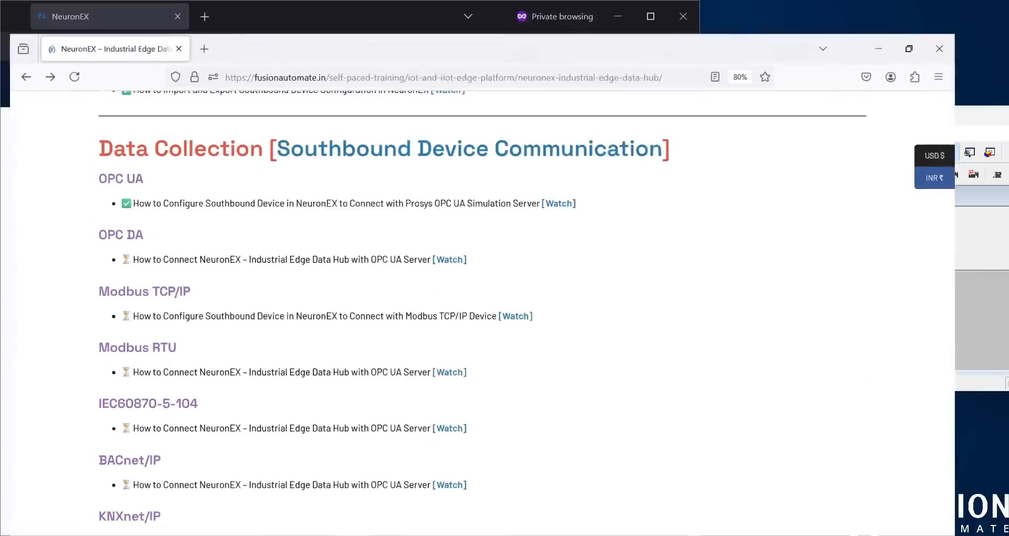
triple_click(443, 301)
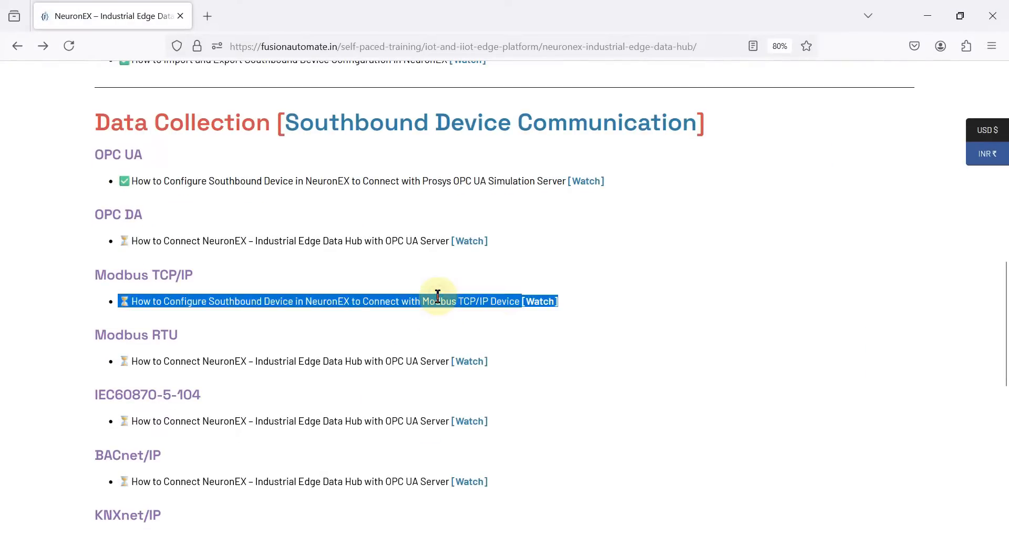
left_click(438, 296)
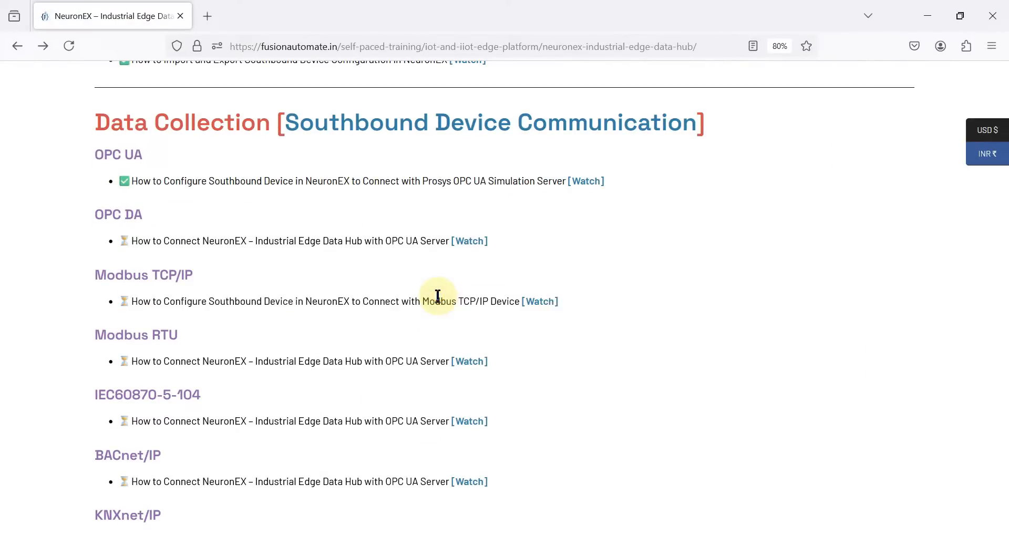
left_click(928, 16)
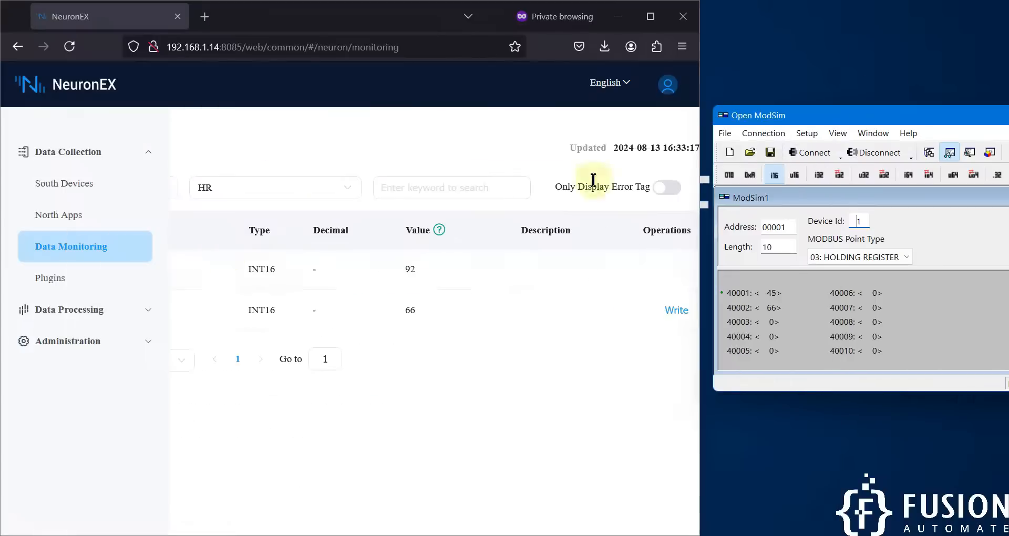
Maximize NeuronEX and open the ModSim device's configuration from South Devices.
left_click(650, 16)
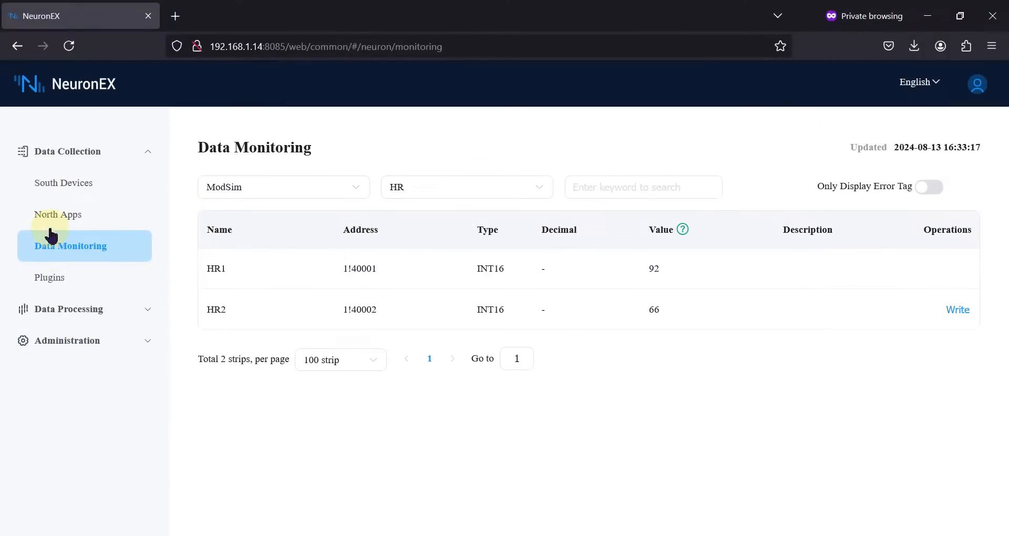
left_click(55, 183)
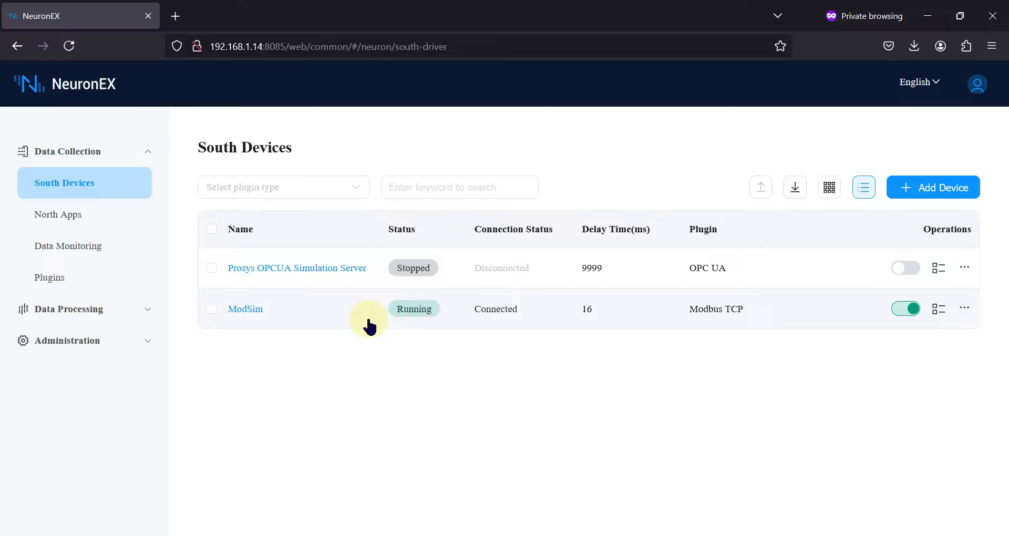
left_click(960, 312)
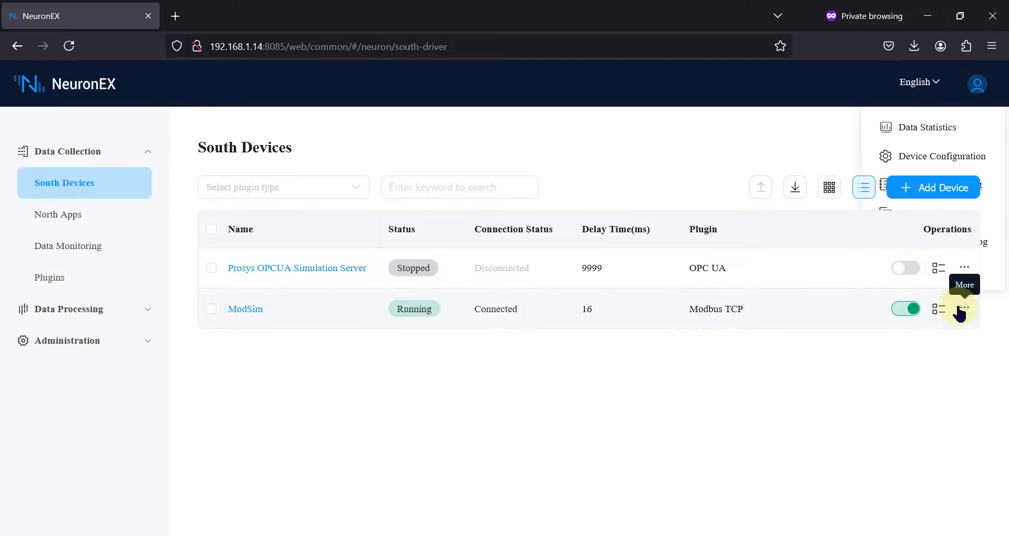
left_click(937, 157)
Review Connection Mode, Check Header, retry times 3, retry interval 1000 and ABCD endianness.
scroll(405, 339, "down", 3)
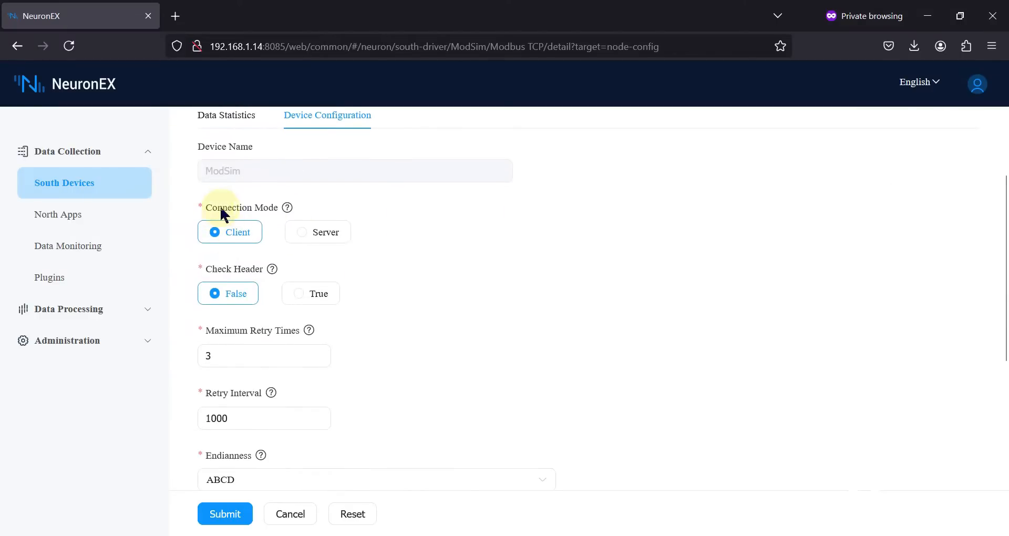
triple_click(234, 209)
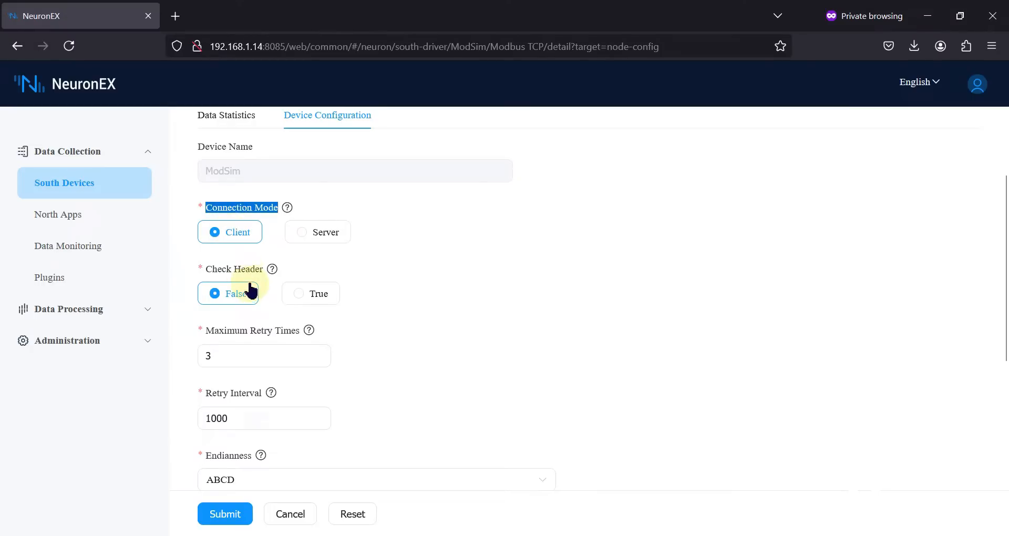
scroll(251, 290, "down", 1)
triple_click(231, 251)
scroll(237, 284, "down", 1)
left_click(237, 293)
double_click(208, 291)
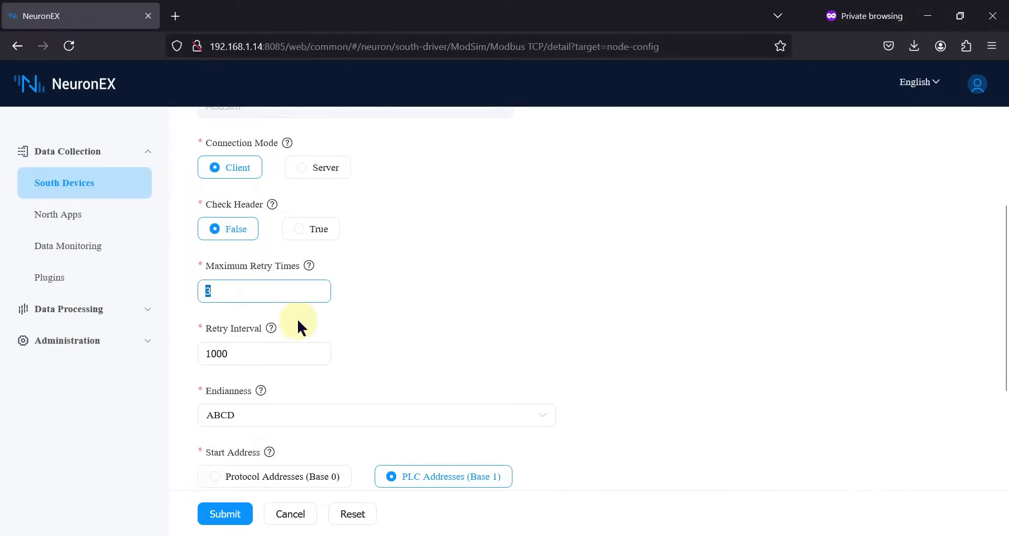
scroll(298, 327, "down", 1)
double_click(206, 287)
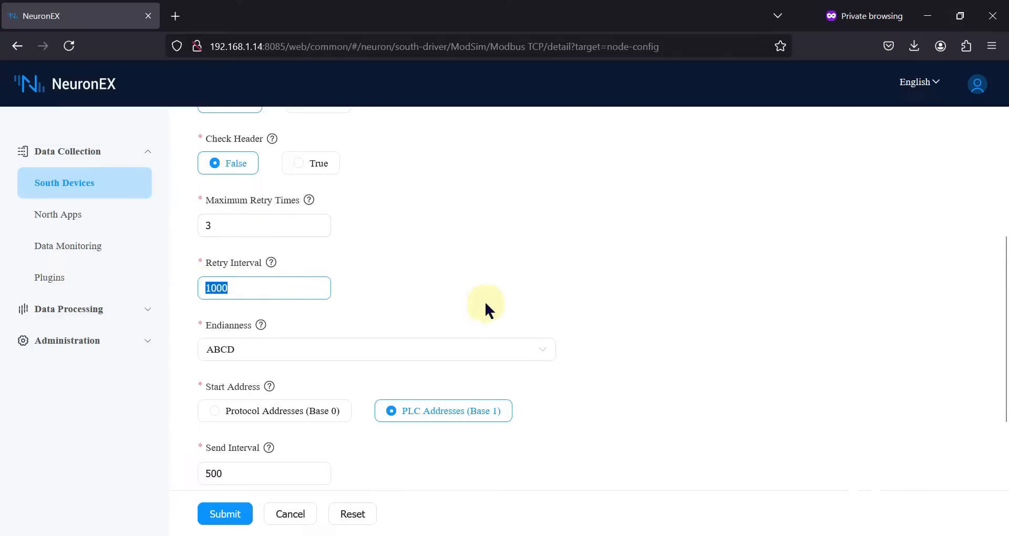
scroll(484, 301, "down", 2)
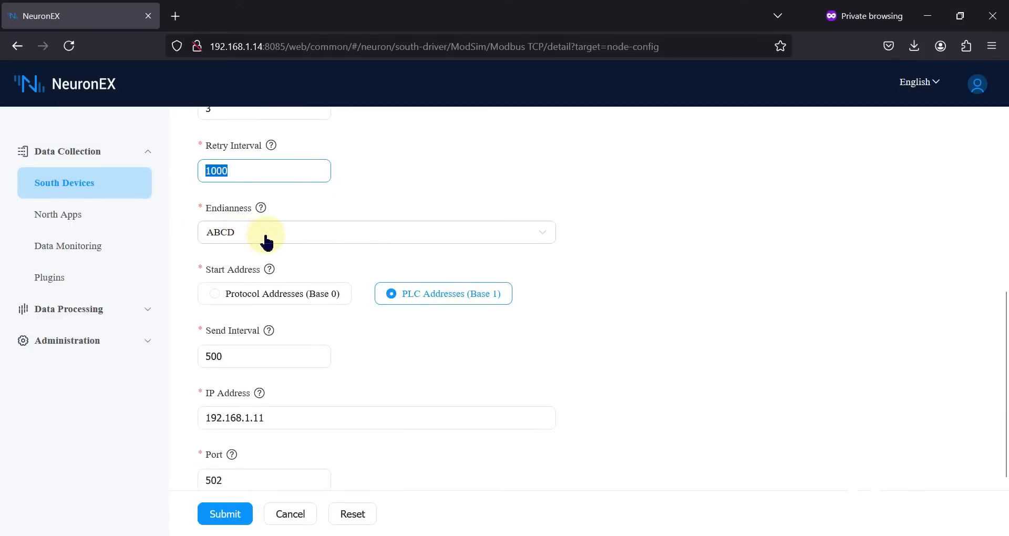
left_click(345, 238)
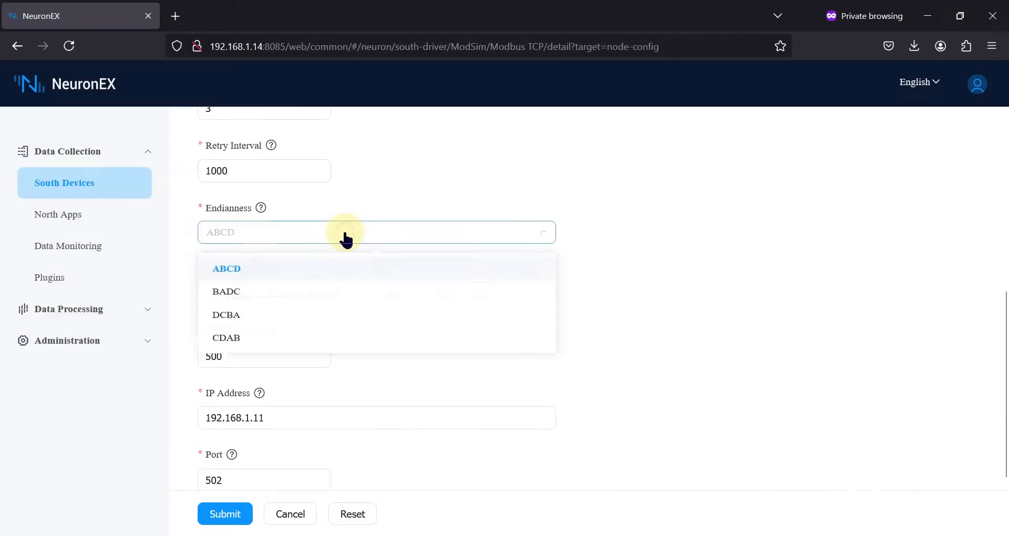
left_click(352, 237)
Check IP 192.168.1.11, port 502 and timeout 3000, then return to South Devices.
scroll(410, 273, "down", 1)
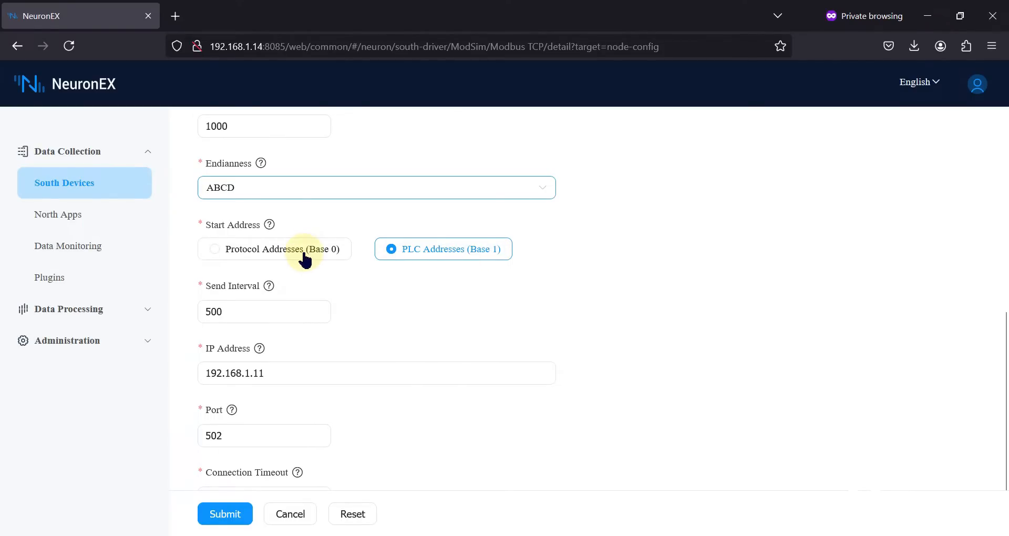
scroll(304, 259, "down", 2)
left_click_drag(231, 247, 194, 244)
left_click_drag(291, 308, 200, 309)
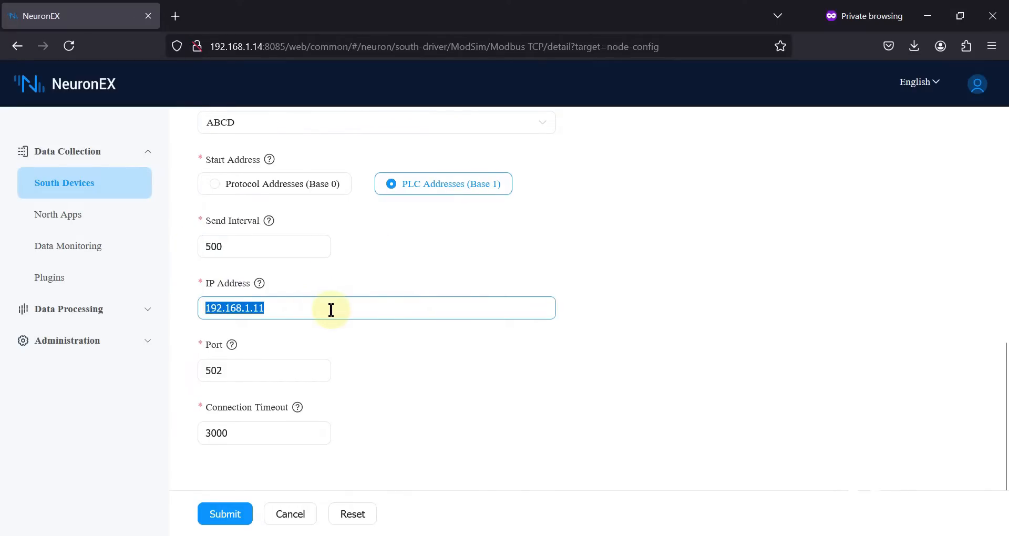
left_click_drag(231, 368, 168, 367)
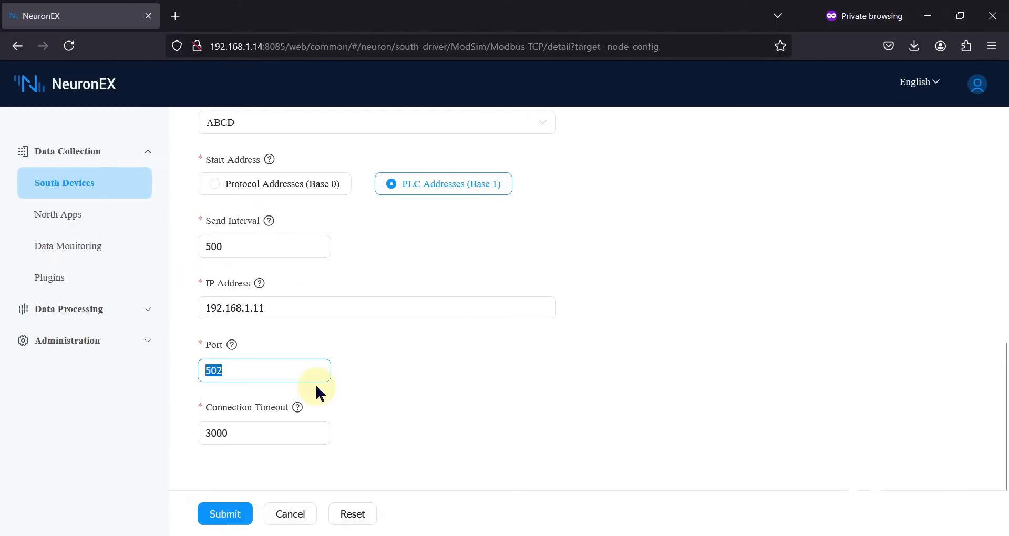
left_click_drag(239, 433, 198, 432)
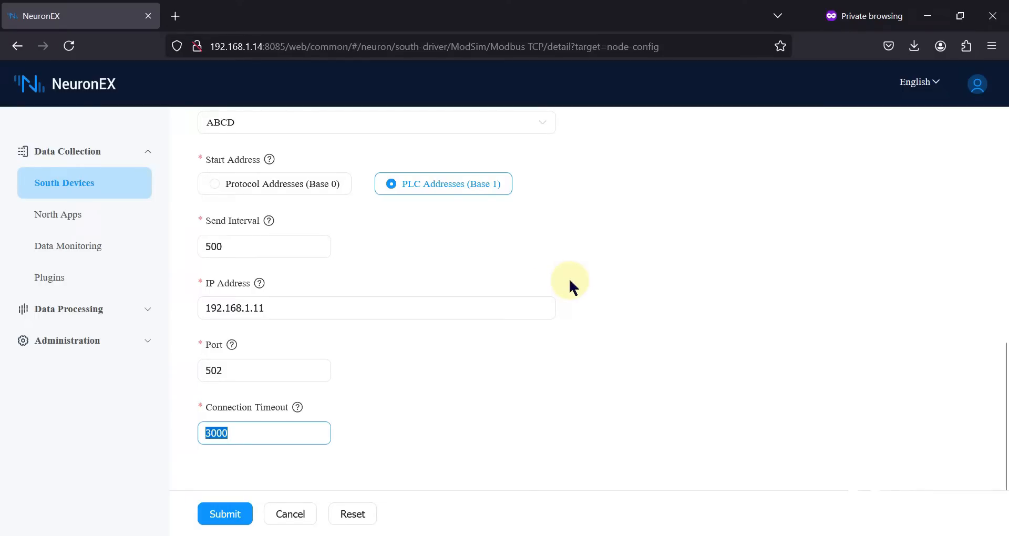
scroll(575, 313, "up", 10)
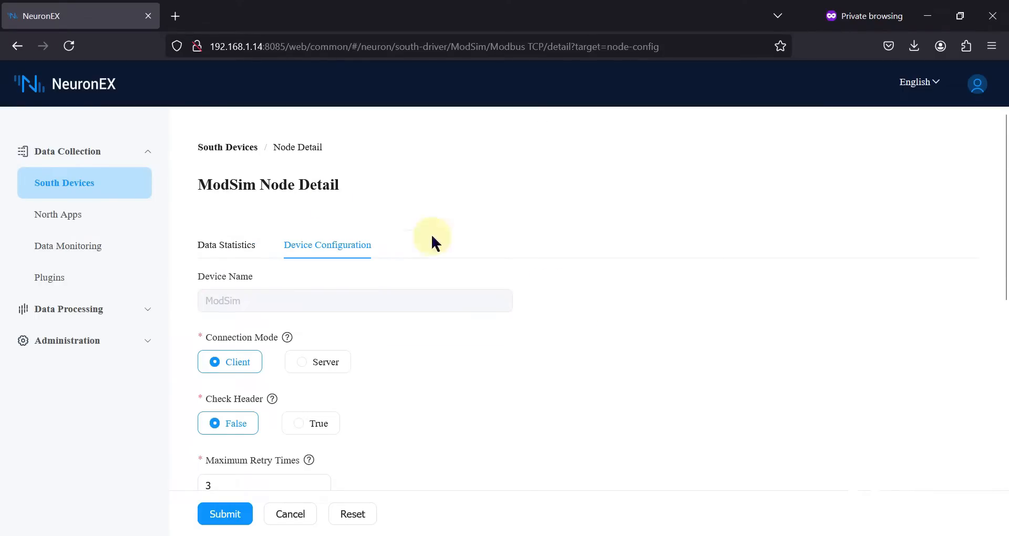
left_click(234, 146)
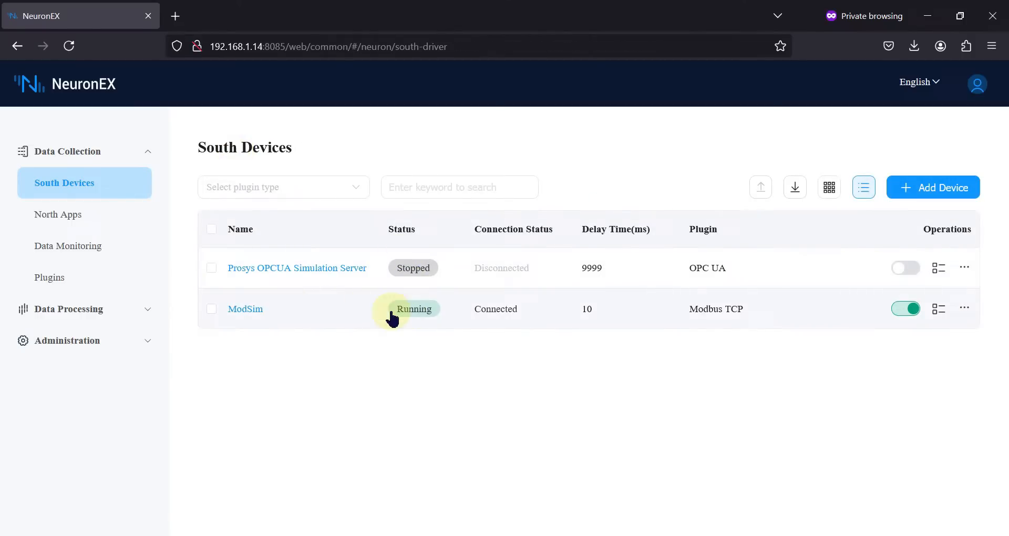
Inspect ModSim's HR group tags and live values, then visit North Apps and South Devices.
left_click(328, 317)
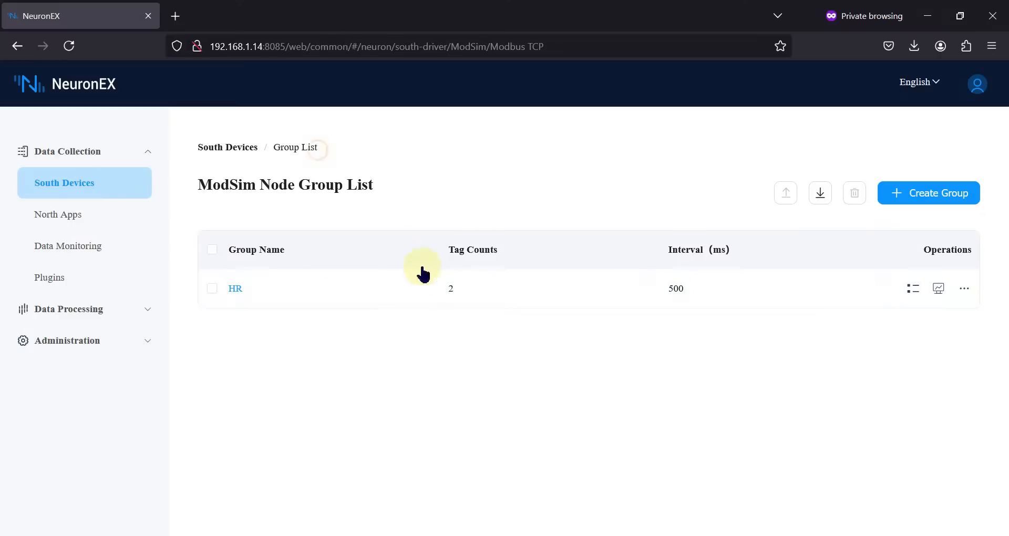
left_click(449, 288)
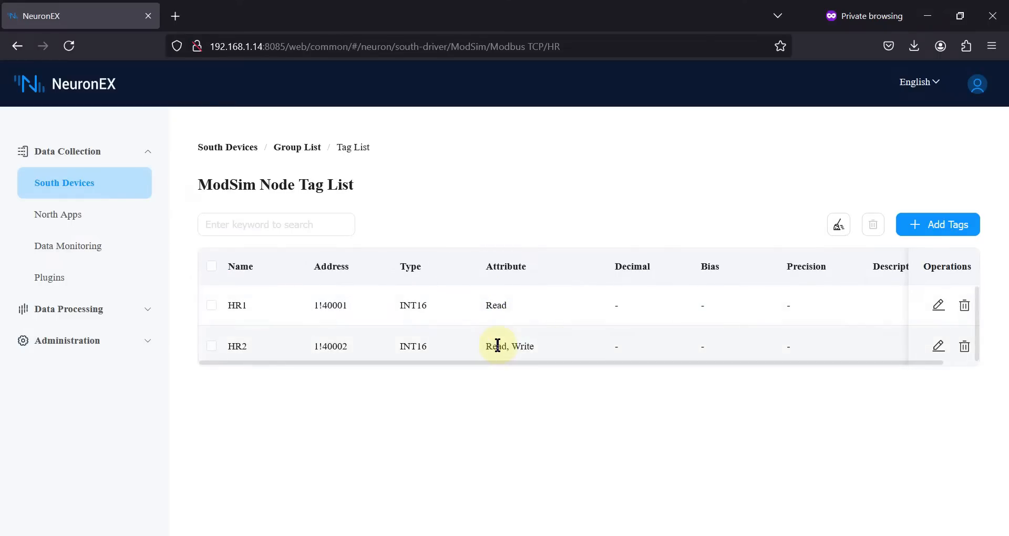
scroll(538, 322, "right", 1)
scroll(538, 322, "left", 1)
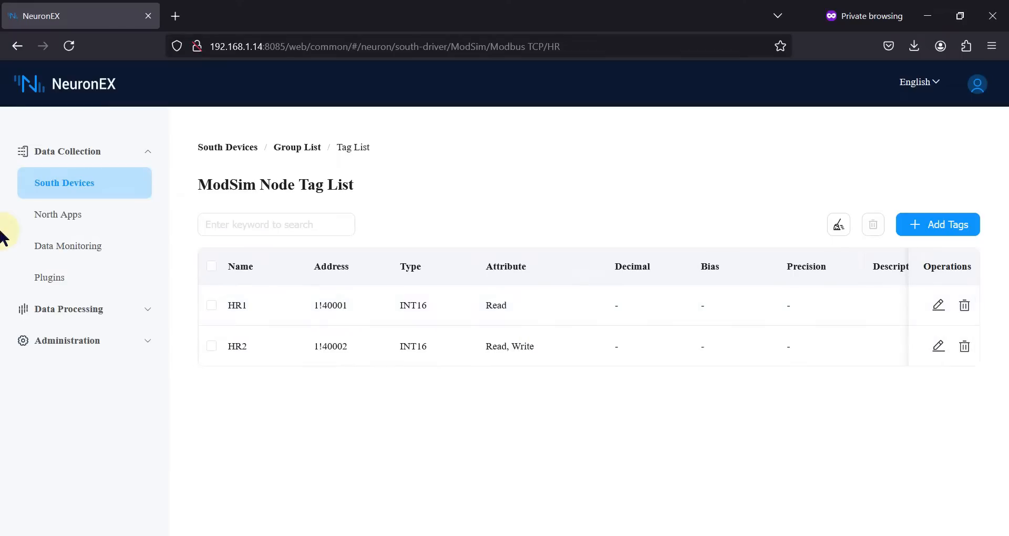
left_click(47, 245)
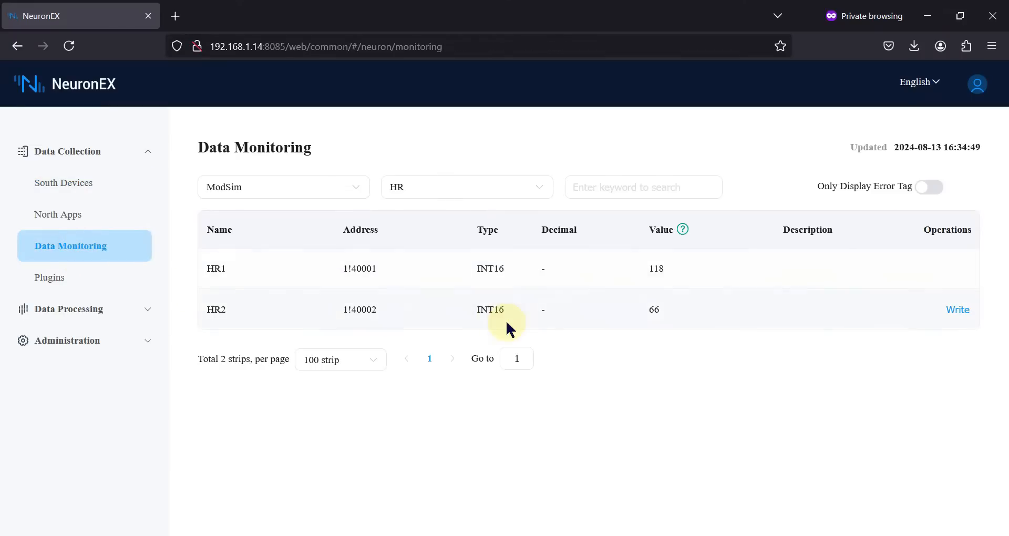
left_click(50, 219)
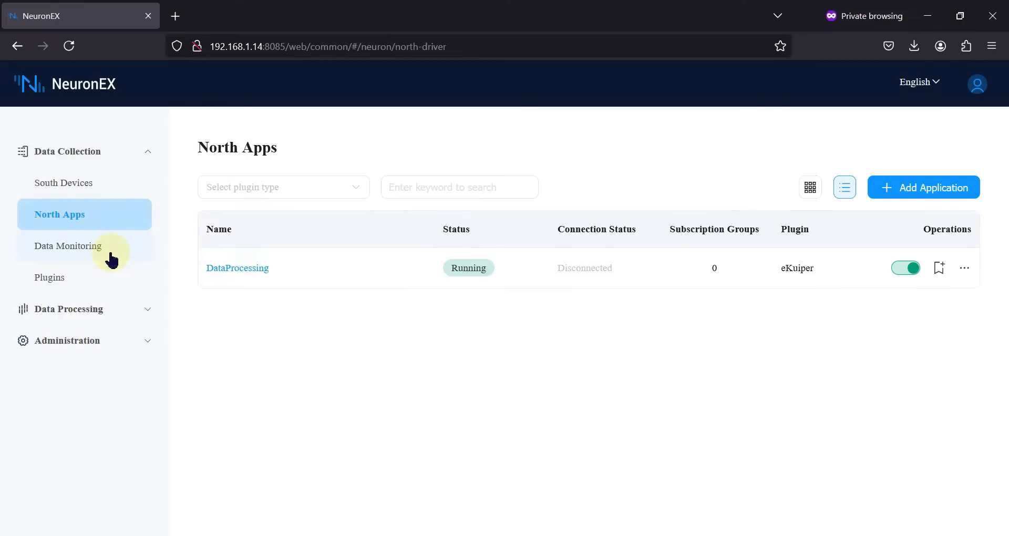
left_click(100, 188)
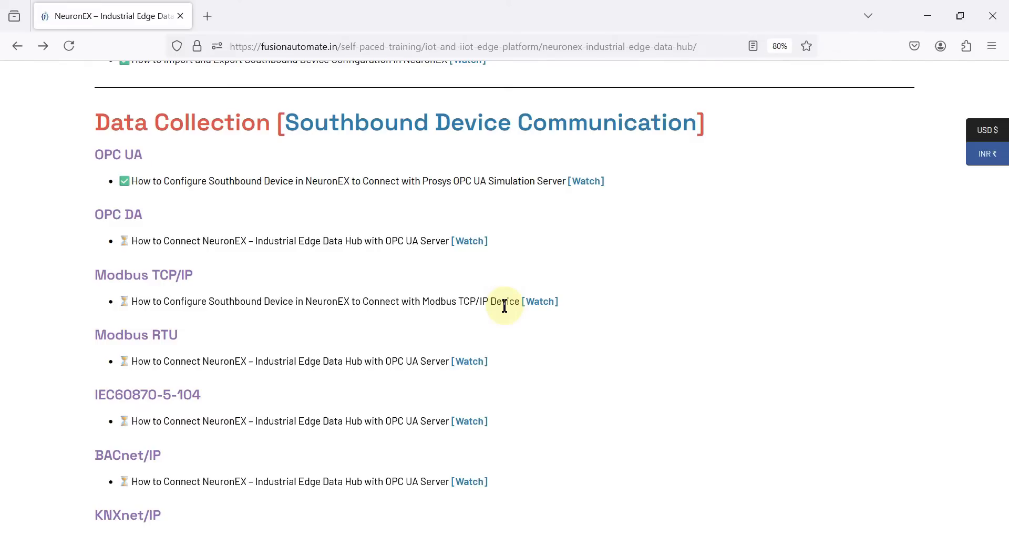
Minimize the course and NeuronEX windows so Open ModSim shows 196 in 40001 and 66 in 40002.
scroll(526, 302, "up", 1)
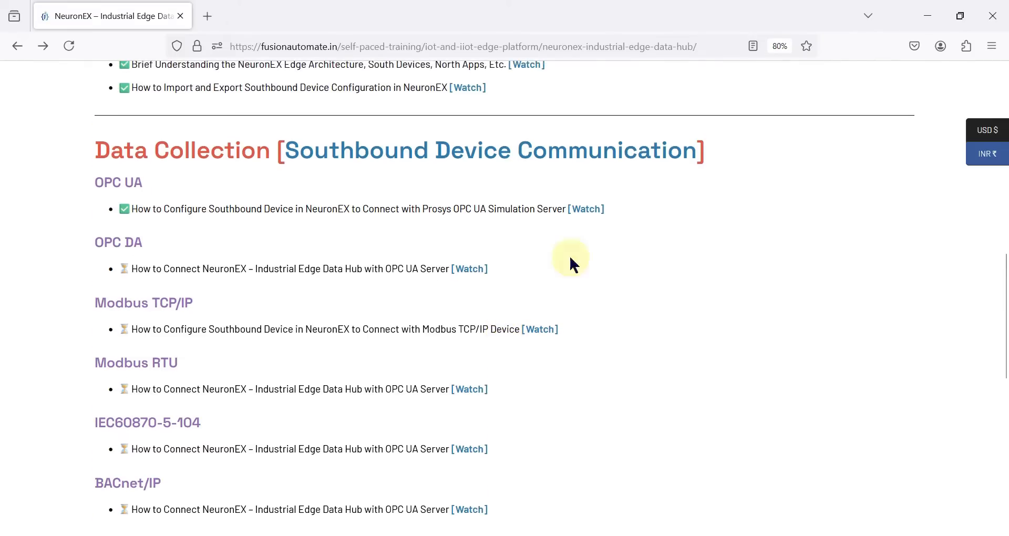
left_click(940, 14)
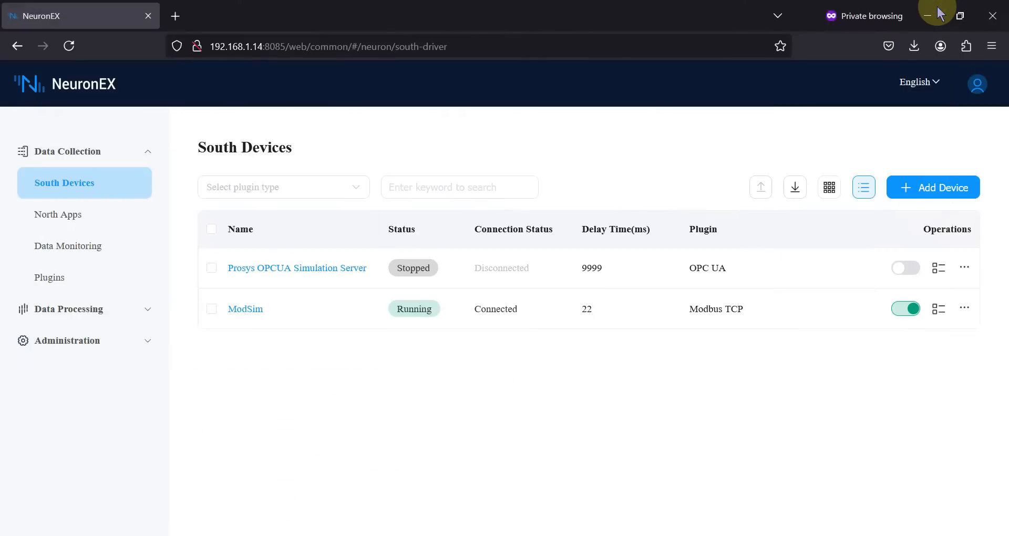
left_click(931, 15)
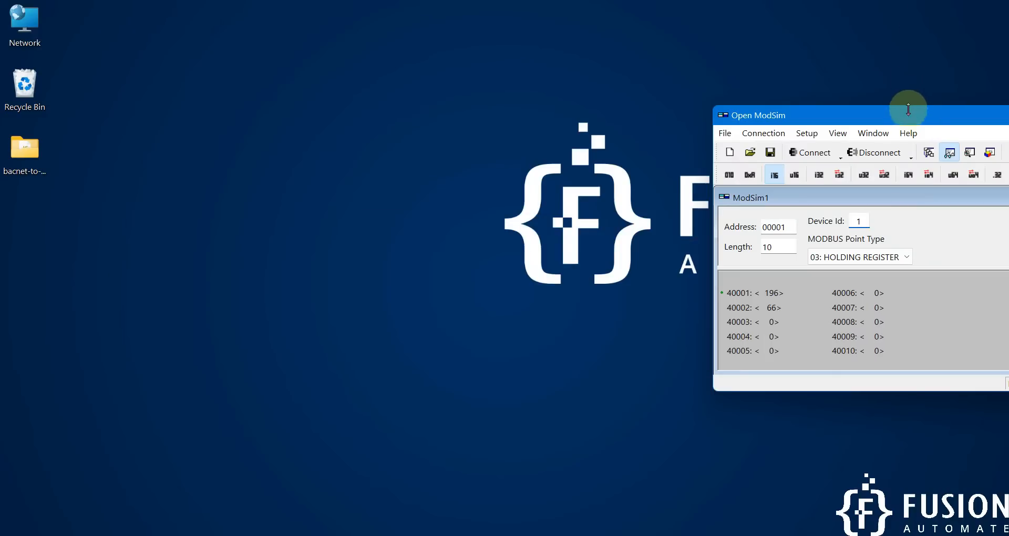
left_click(713, 125)
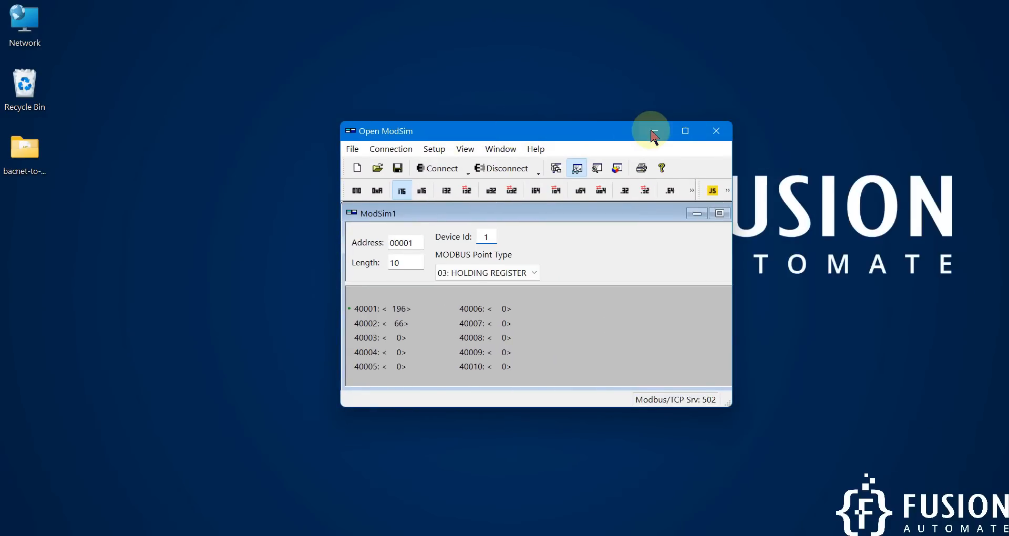